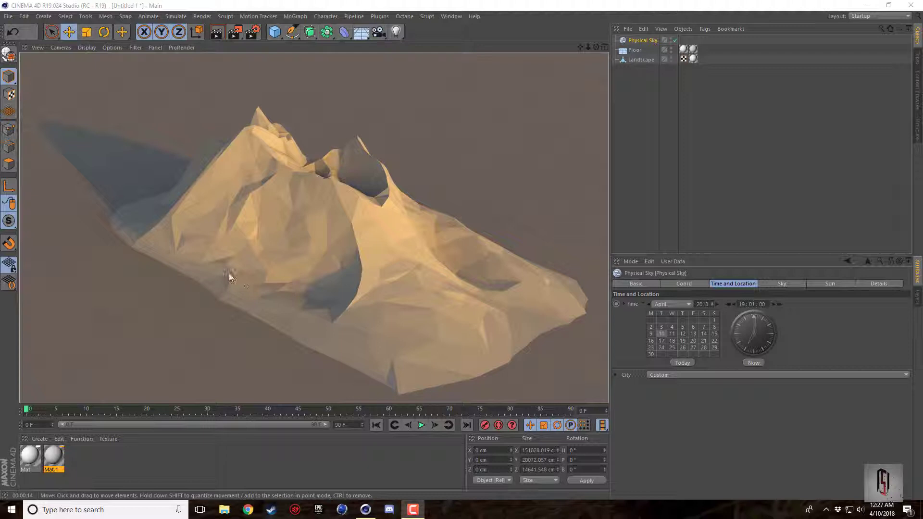
# Start a new, empty project
pyautogui.click(291, 256)
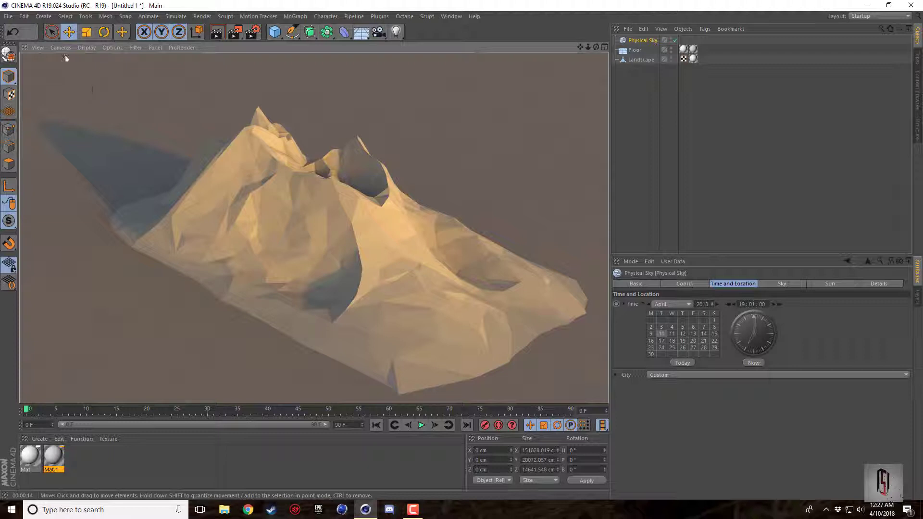
pyautogui.click(9, 17)
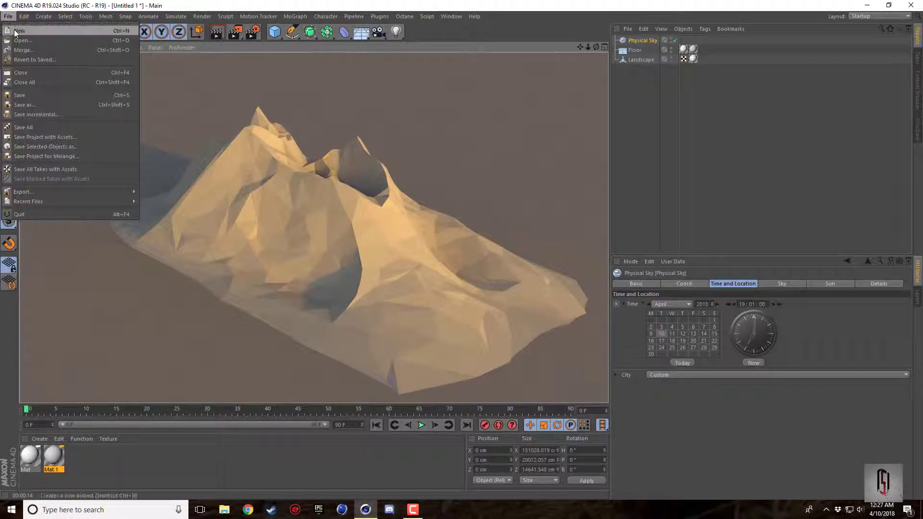
pyautogui.click(19, 31)
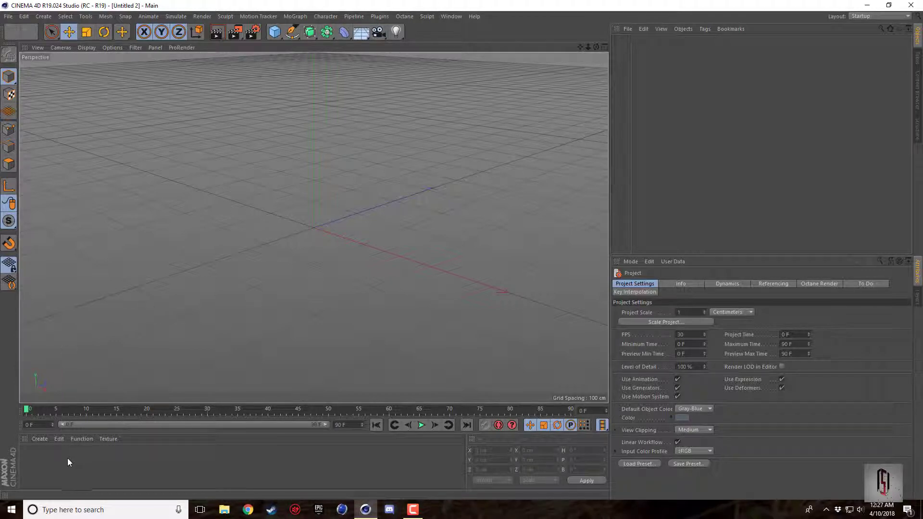
# Add a Landscape object and stretch its height to about 286 cm
pyautogui.click(366, 33)
pyautogui.click(280, 35)
pyautogui.click(470, 98)
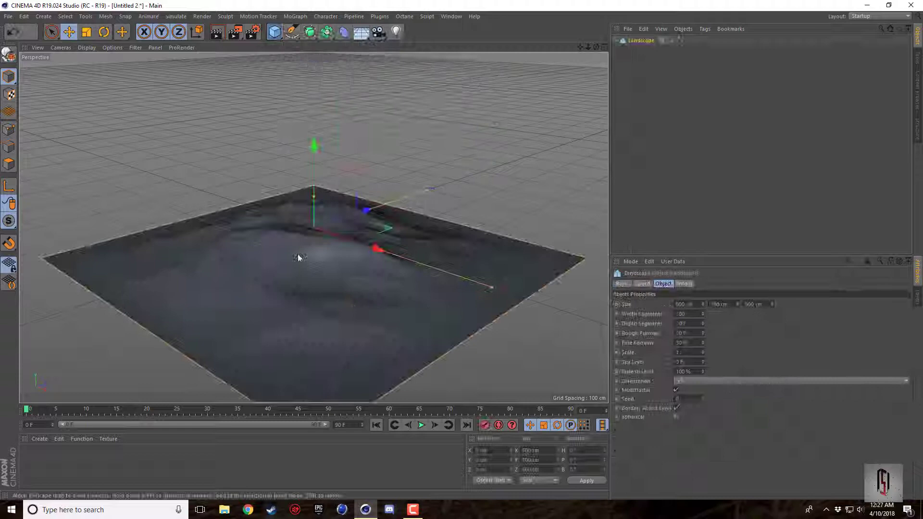
pyautogui.moveTo(313, 145); pyautogui.dragTo(317, 118)
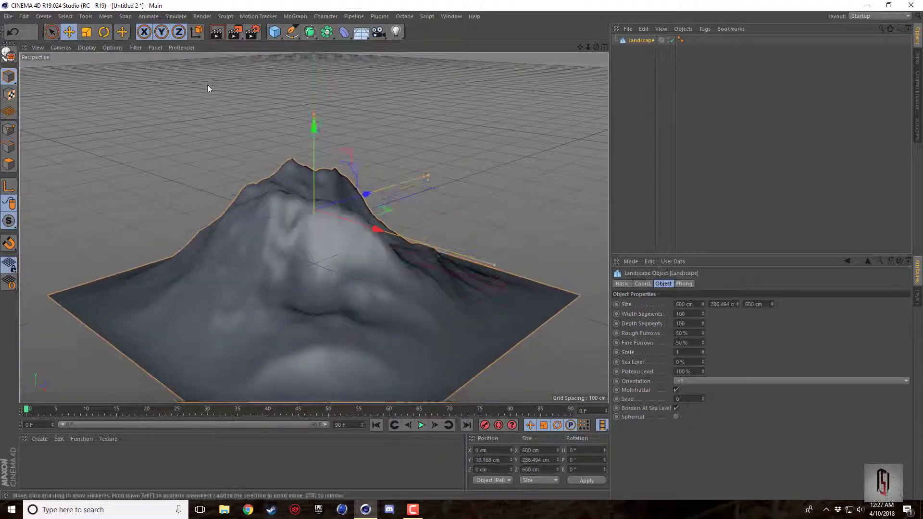
# Switch the perspective view's display mode to Gouraud Shading (Lines)
pyautogui.click(91, 48)
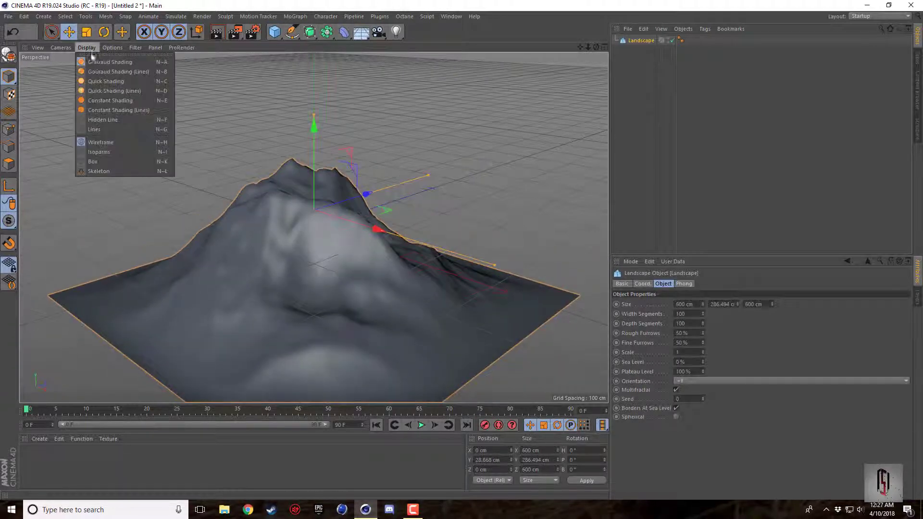
pyautogui.click(132, 73)
pyautogui.scroll(-1, 423, 183)
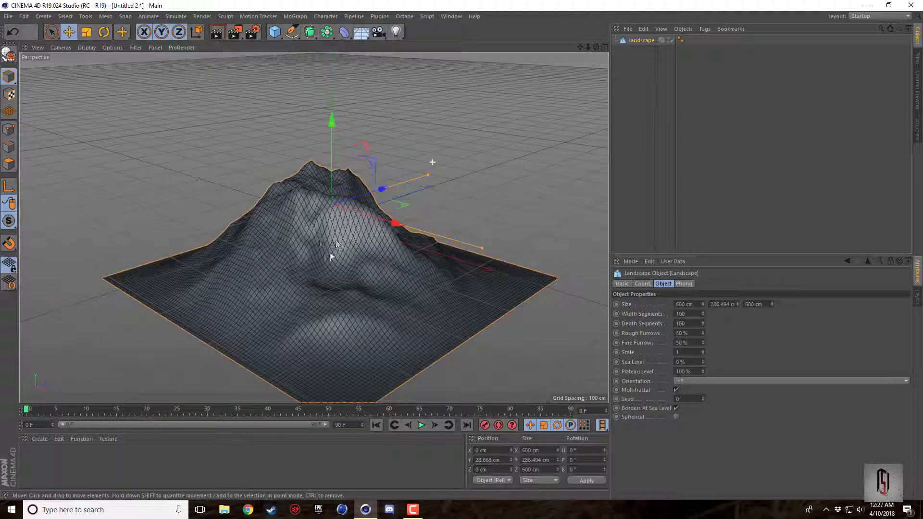
pyautogui.scroll(1, 386, 227)
# Stretch the Landscape to about 950 × 592 × 1097 cm and raise it to a Y position of about 136 cm
pyautogui.moveTo(580, 47); pyautogui.dragTo(608, 52)
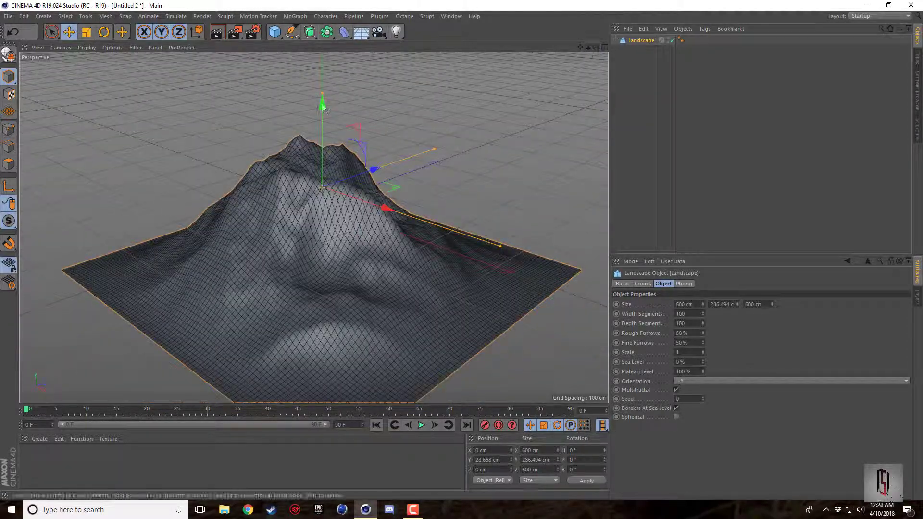
pyautogui.moveTo(324, 101); pyautogui.dragTo(323, 39)
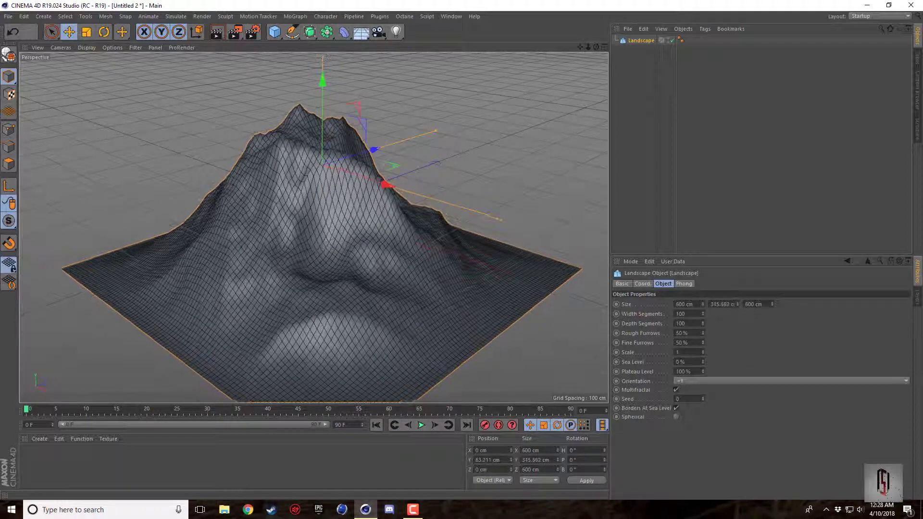
pyautogui.moveTo(436, 131); pyautogui.dragTo(510, 89)
pyautogui.moveTo(503, 220); pyautogui.dragTo(642, 262)
pyautogui.scroll(-5, 395, 193)
pyautogui.scroll(3, 417, 160)
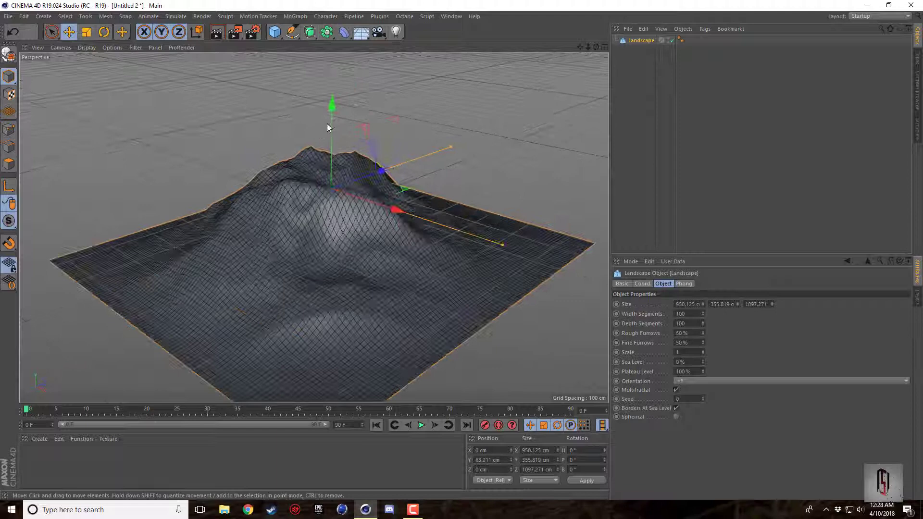
pyautogui.moveTo(332, 126); pyautogui.dragTo(333, 67)
pyautogui.moveTo(331, 101); pyautogui.dragTo(332, 79)
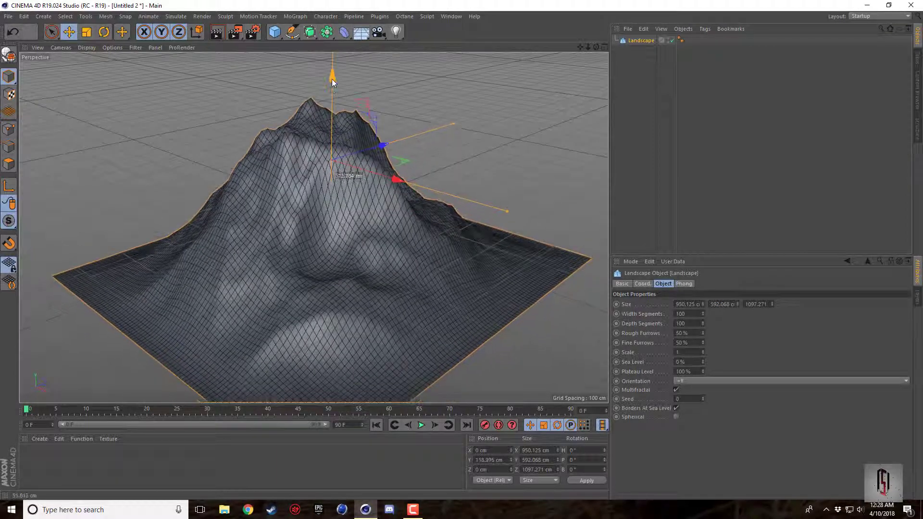
# Set the Landscape's Seed to 1
pyautogui.moveTo(580, 47)
pyautogui.mouseDown()
pyautogui.moveTo(581, 33)
pyautogui.moveTo(574, 40)
pyautogui.mouseUp()
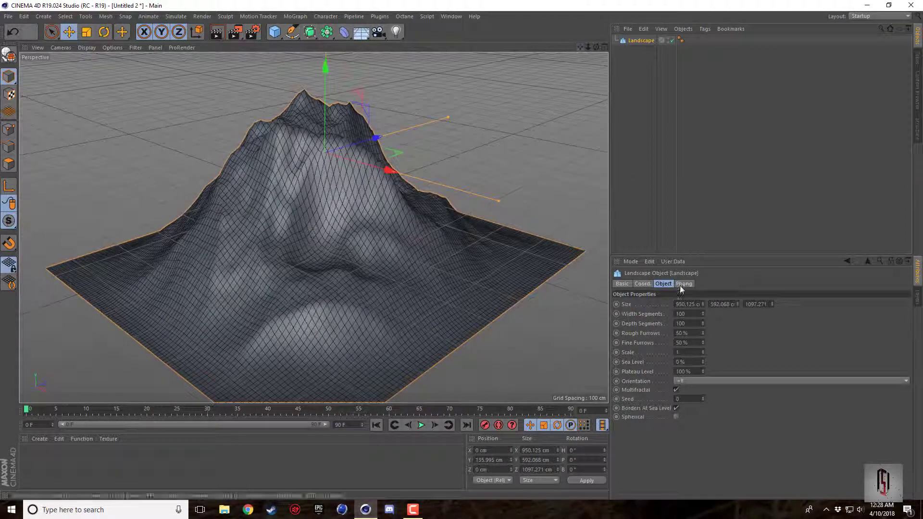
pyautogui.click(702, 398)
pyautogui.click(703, 398)
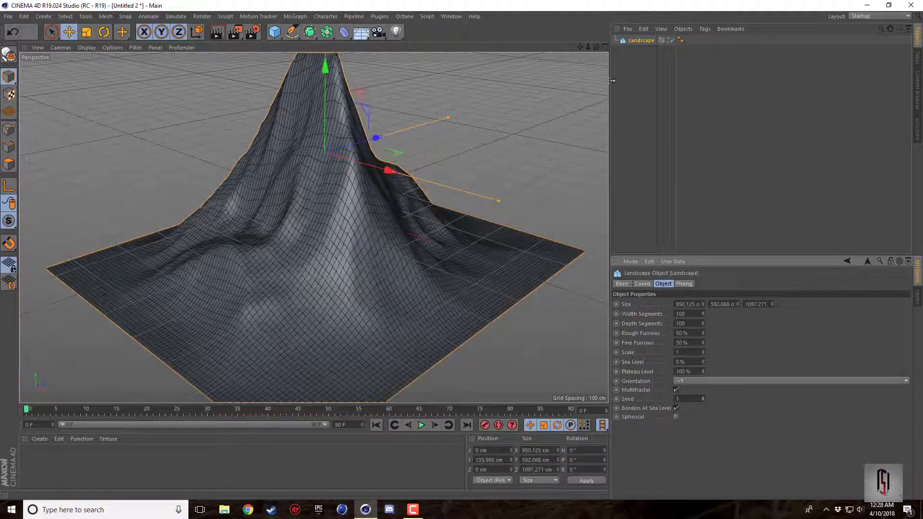
# Set the Landscape's Width Segments and Depth Segments to 20 each
pyautogui.moveTo(596, 46)
pyautogui.mouseDown()
pyautogui.moveTo(577, 58)
pyautogui.moveTo(613, 52)
pyautogui.moveTo(607, 69)
pyautogui.moveTo(575, 53)
pyautogui.moveTo(600, 58)
pyautogui.moveTo(575, 55)
pyautogui.moveTo(585, 53)
pyautogui.mouseUp()
pyautogui.doubleClick(690, 315)
pyautogui.write('20')
pyautogui.press('Tab')
pyautogui.write('20')
pyautogui.press('Return')
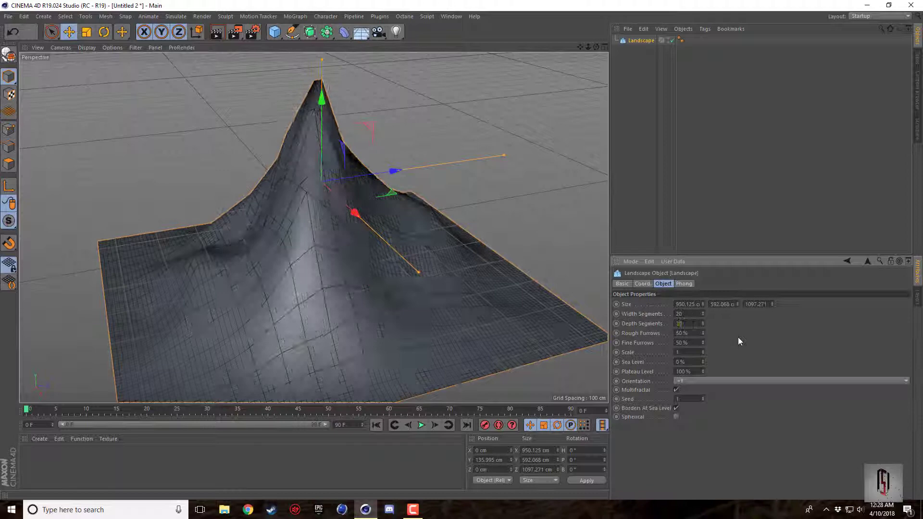
pyautogui.moveTo(595, 53)
pyautogui.mouseDown()
pyautogui.moveTo(596, 65)
pyautogui.moveTo(595, 54)
pyautogui.mouseUp()
# Set the Landscape's Width Segments and Depth Segments back to 100 each
pyautogui.click(682, 314)
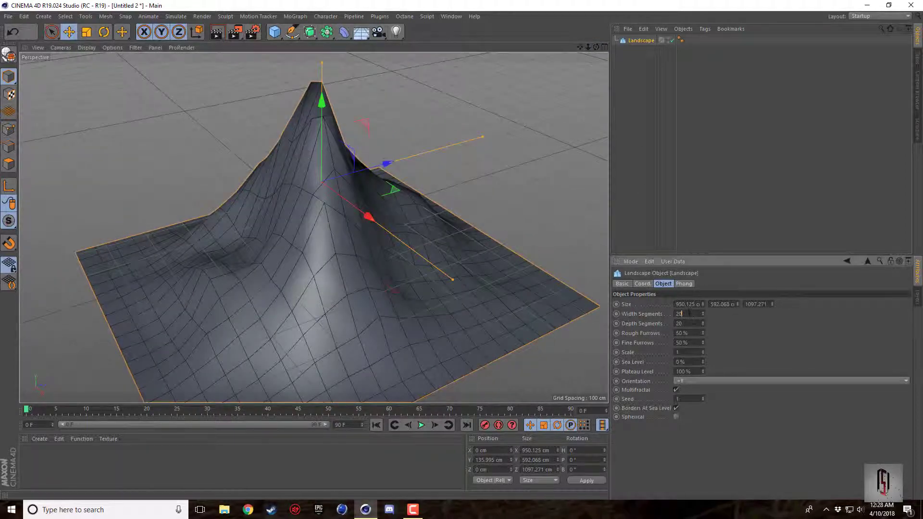
pyautogui.write('100')
pyautogui.click(685, 323)
pyautogui.write('100')
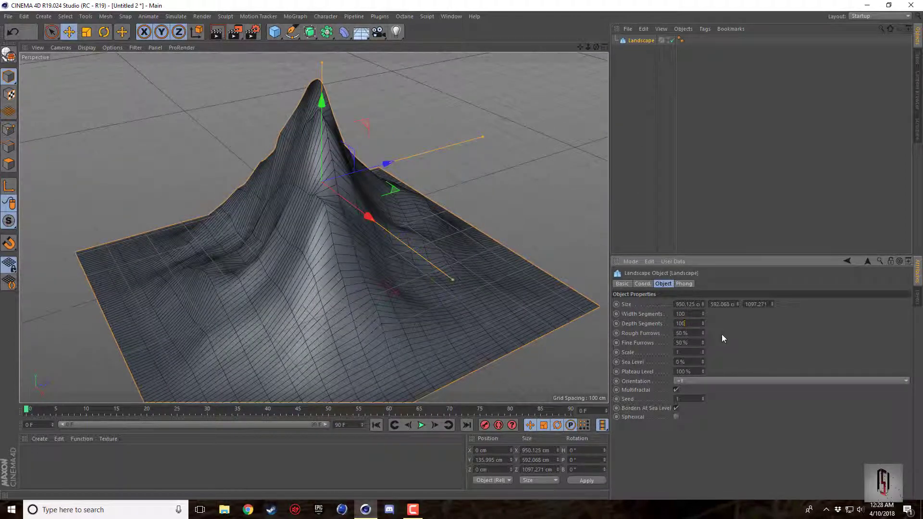
pyautogui.press('Return')
# Delete the Landscape's Phong tag and render the perspective view
pyautogui.click(674, 188)
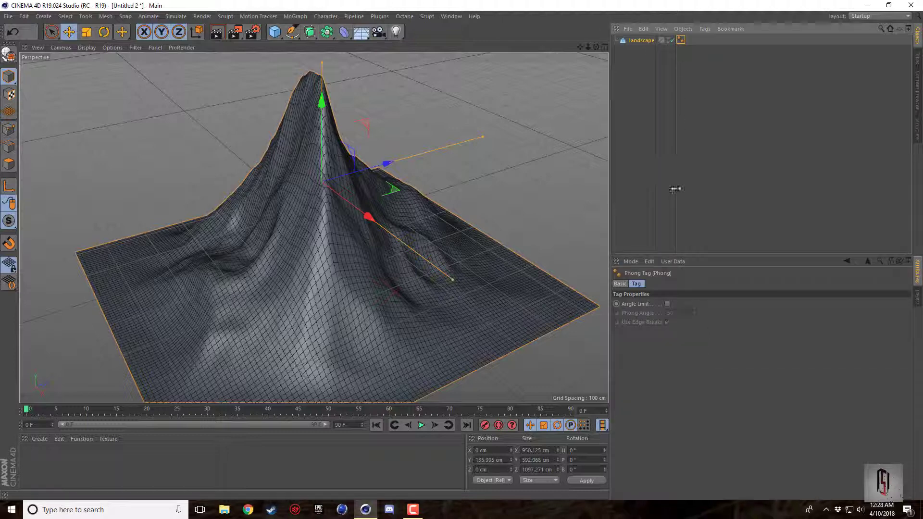
pyautogui.click(217, 31)
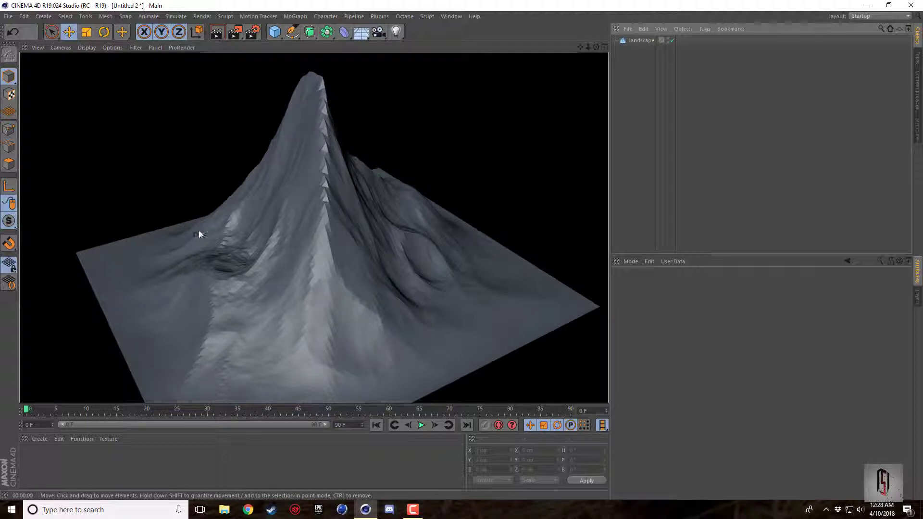
# Add a Polygon Reduction generator with the Landscape nested under it and test-render the view
pyautogui.click(325, 35)
pyautogui.click(309, 32)
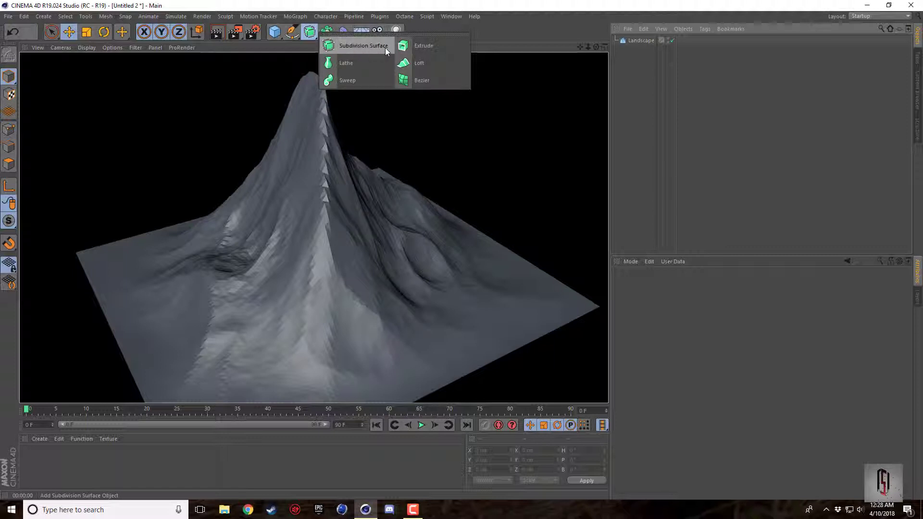
pyautogui.click(327, 32)
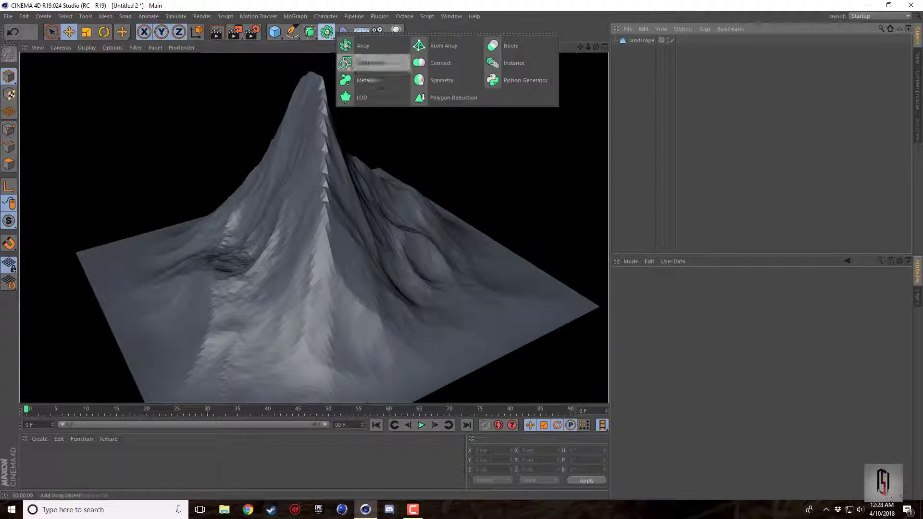
pyautogui.click(434, 100)
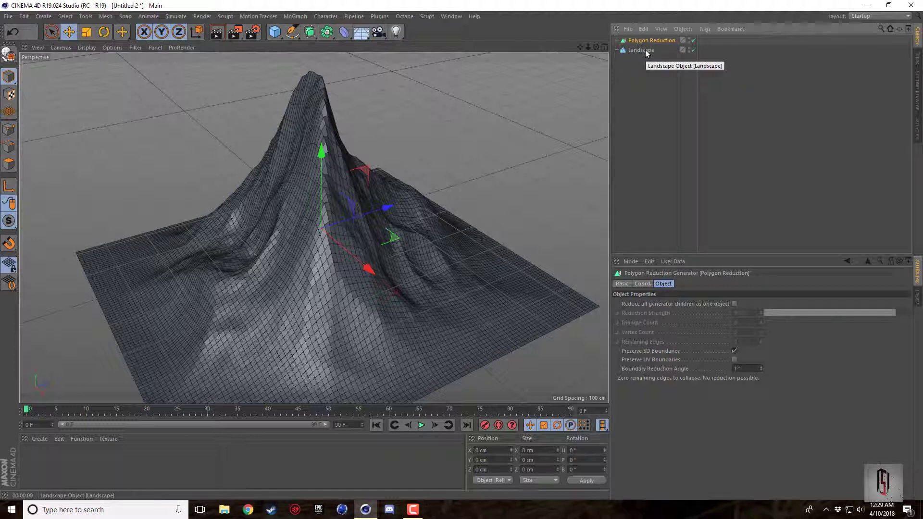
pyautogui.moveTo(646, 50); pyautogui.dragTo(652, 43)
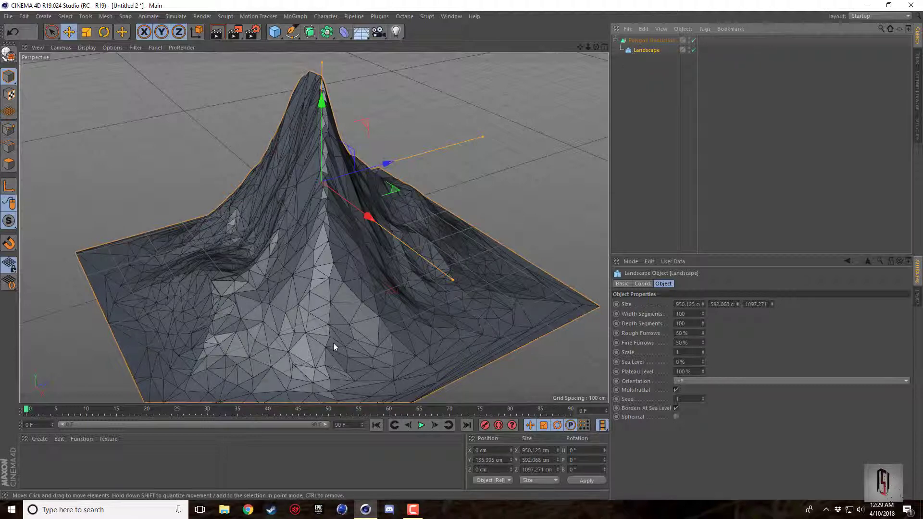
pyautogui.click(217, 33)
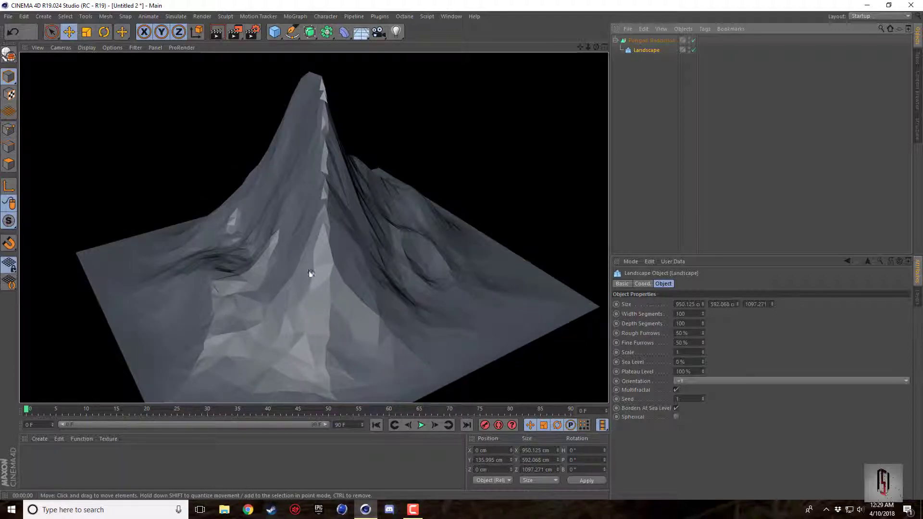
pyautogui.click(471, 184)
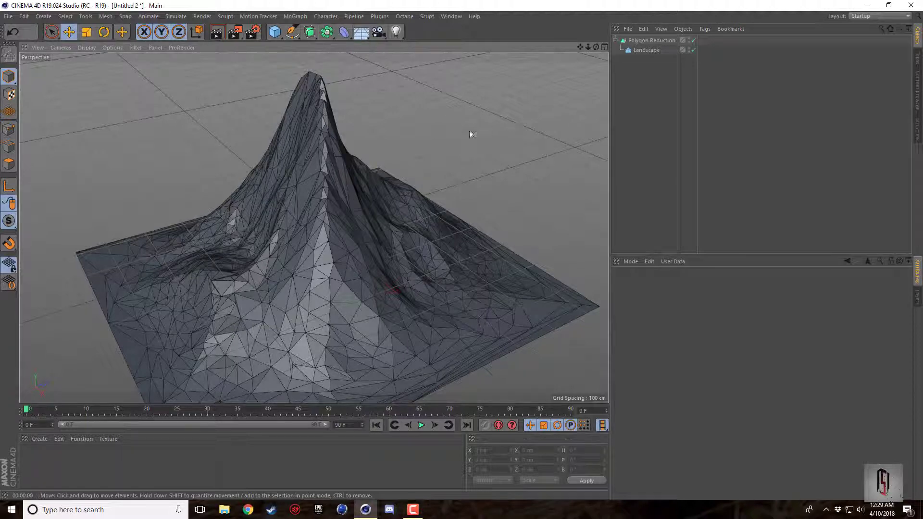
# Raise the Polygon Reduction's Reduction Strength to 95 %
pyautogui.click(651, 40)
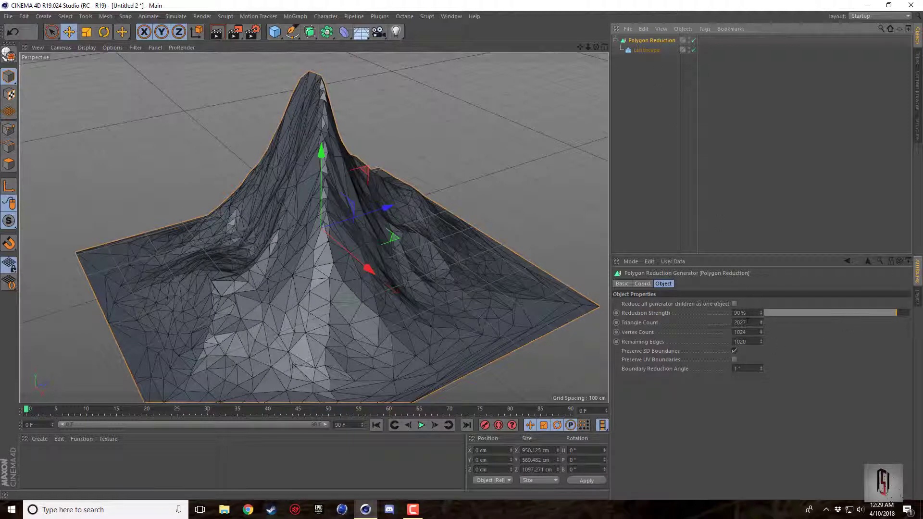
pyautogui.click(761, 311)
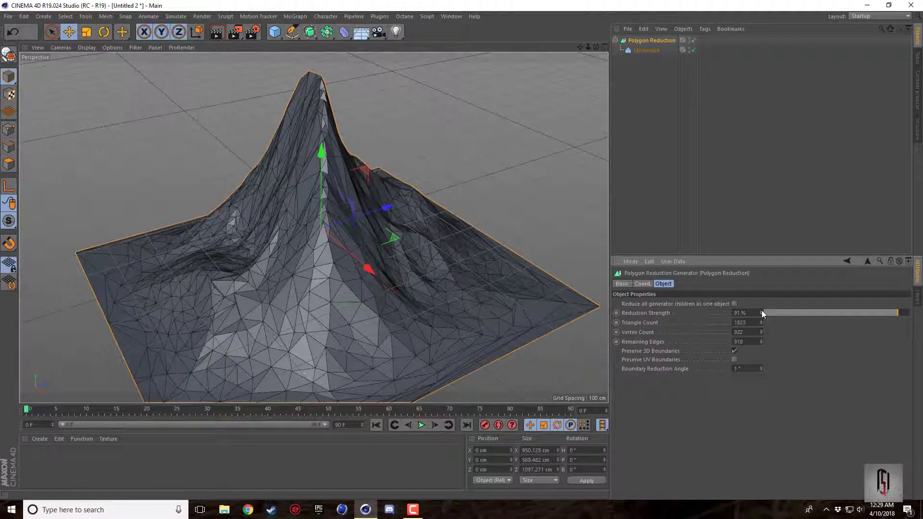
pyautogui.click(761, 310)
pyautogui.click(762, 311)
pyautogui.click(761, 311)
pyautogui.click(762, 312)
pyautogui.click(762, 311)
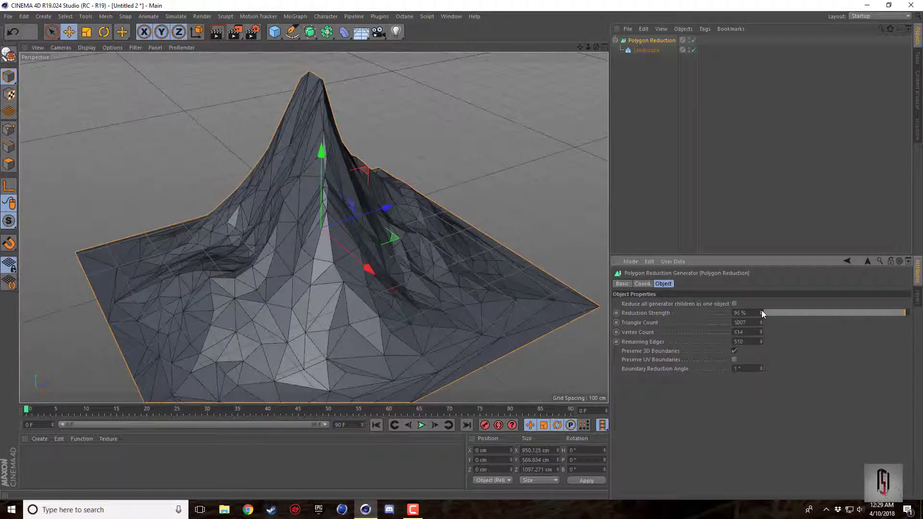
pyautogui.click(762, 311)
pyautogui.click(761, 315)
pyautogui.click(761, 315)
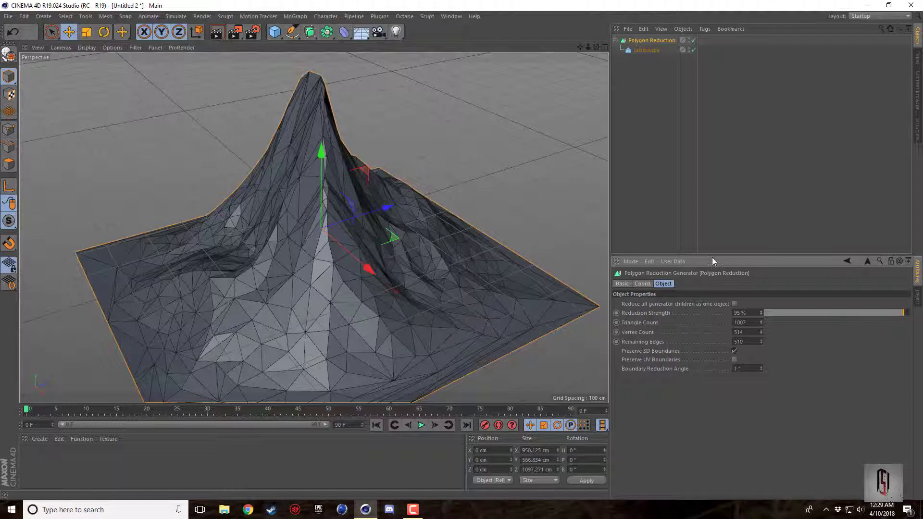
# Try Triangle Count values of 610 and 750 for the Polygon Reduction
pyautogui.moveTo(596, 47); pyautogui.dragTo(612, 32)
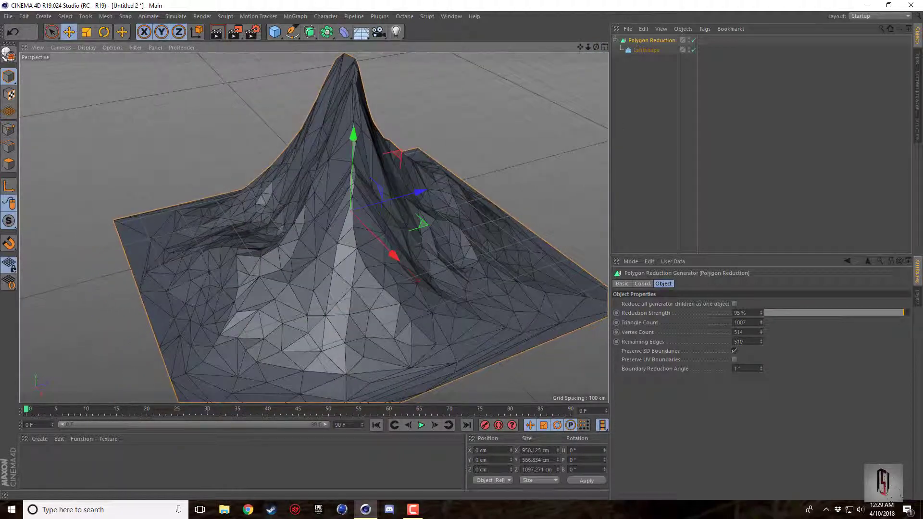
pyautogui.moveTo(760, 322)
pyautogui.mouseDown()
pyautogui.moveTo(761, 343)
pyautogui.moveTo(758, 325)
pyautogui.mouseUp()
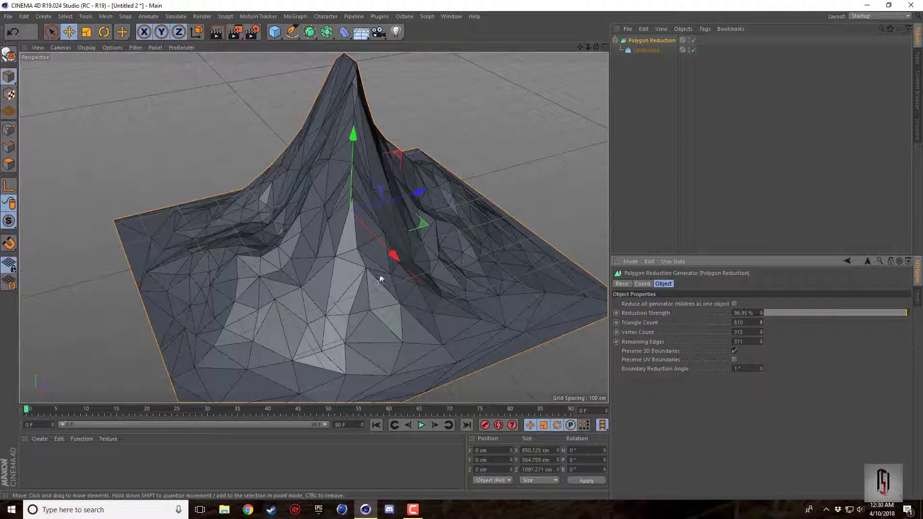
pyautogui.click(756, 323)
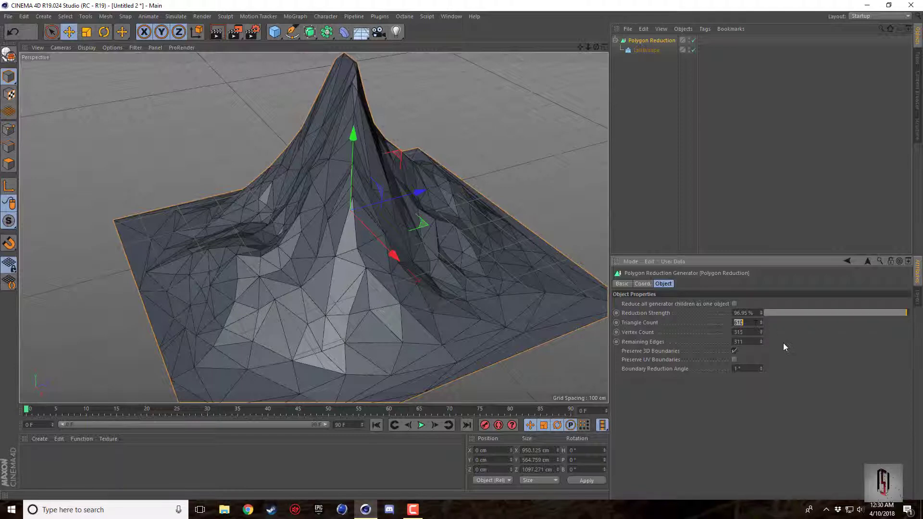
pyautogui.write('750')
pyautogui.press('Return')
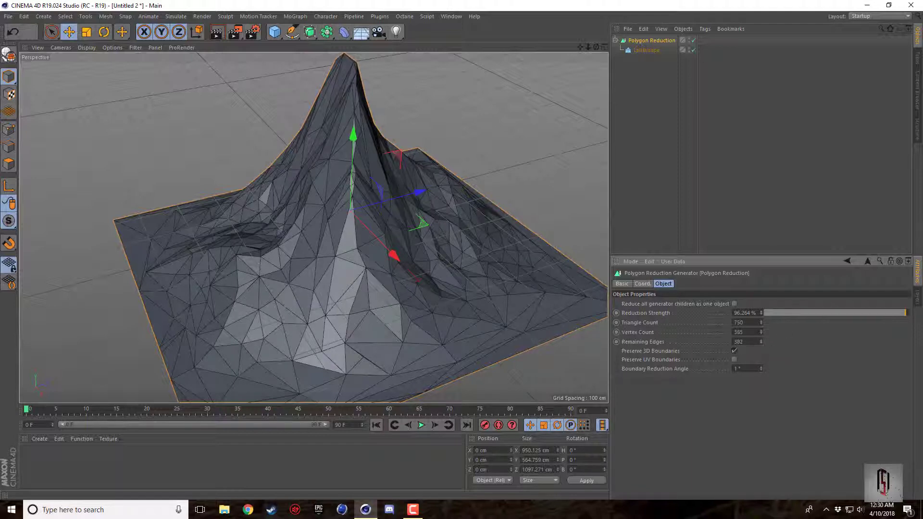
# Try a Vertex Count of 442 for the Polygon Reduction, and return its Reduction Strength to 95 %
pyautogui.moveTo(761, 332)
pyautogui.mouseDown()
pyautogui.moveTo(761, 481)
pyautogui.moveTo(760, 306)
pyautogui.moveTo(763, 326)
pyautogui.mouseUp()
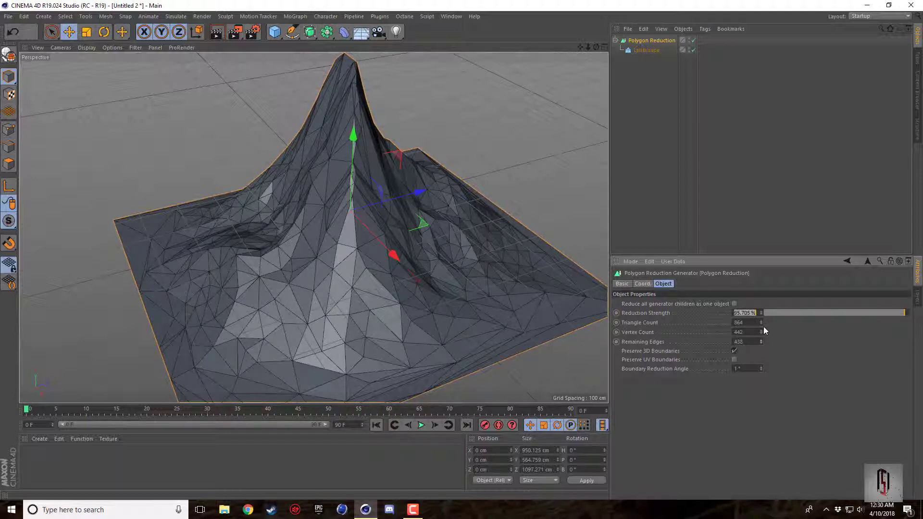
pyautogui.write('95')
pyautogui.press('Return')
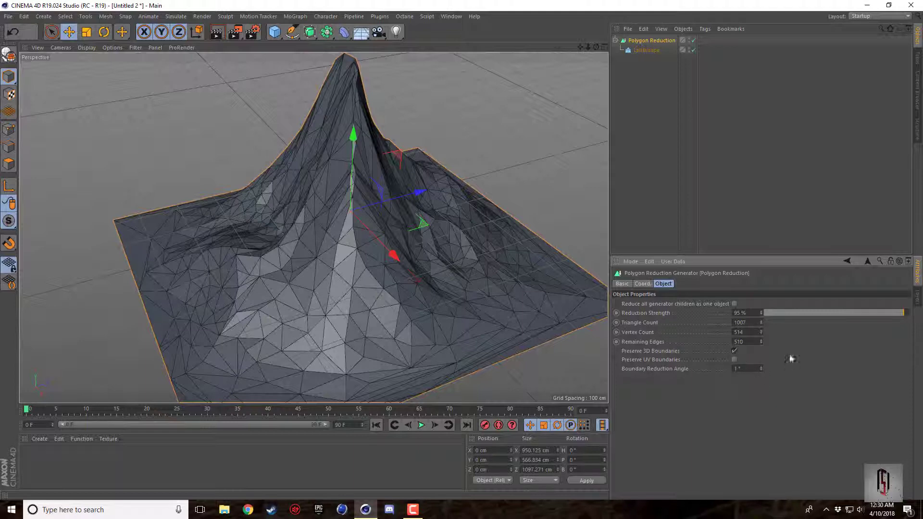
pyautogui.scroll(-1, 503, 192)
pyautogui.moveTo(580, 47); pyautogui.dragTo(561, 52)
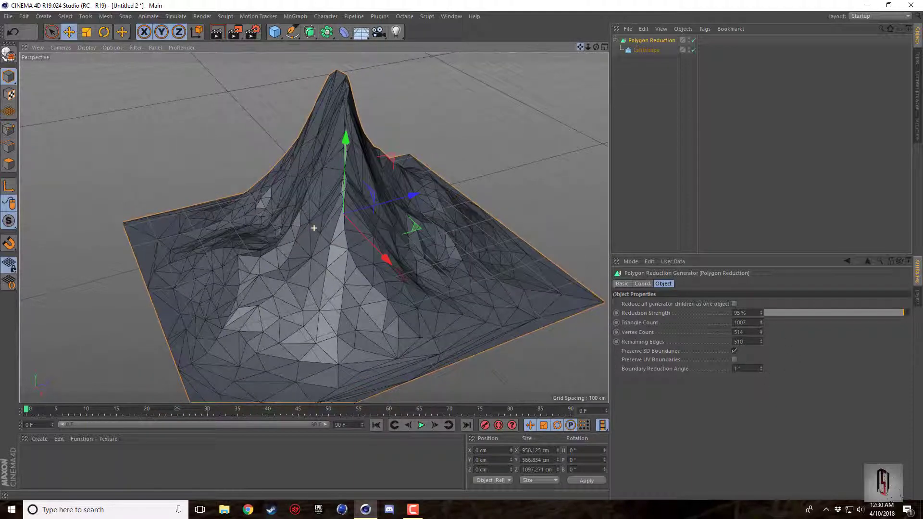
# Create a new material with Reflectance turned off and its color set to pure white at 100 % value
pyautogui.doubleClick(118, 459)
pyautogui.doubleClick(26, 459)
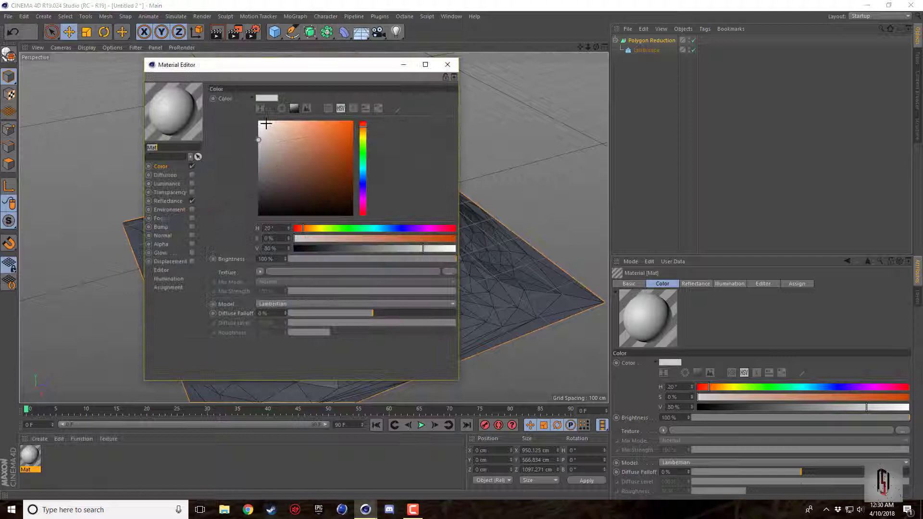
pyautogui.click(191, 201)
pyautogui.click(258, 122)
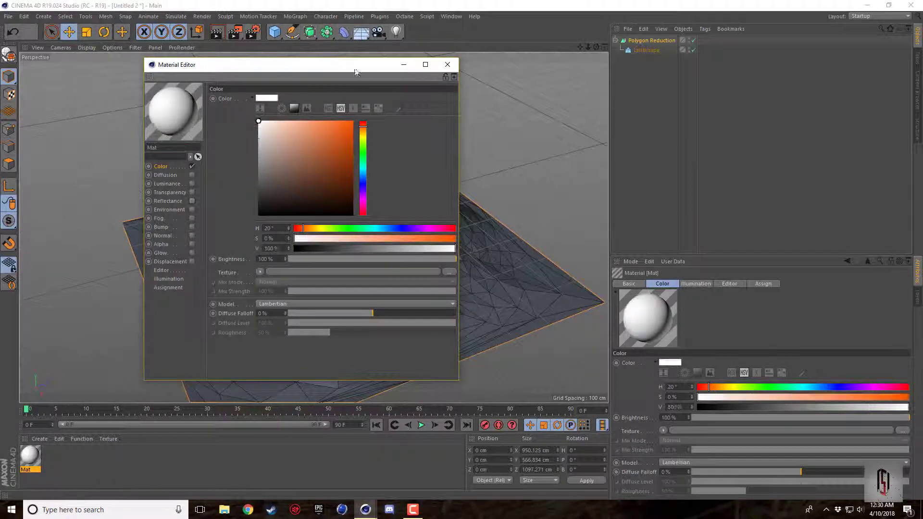
pyautogui.click(447, 68)
# Apply the white material to the landscape, move its texture tag onto the Polygon Reduction generator, and test-render the view
pyautogui.moveTo(32, 456); pyautogui.dragTo(308, 250)
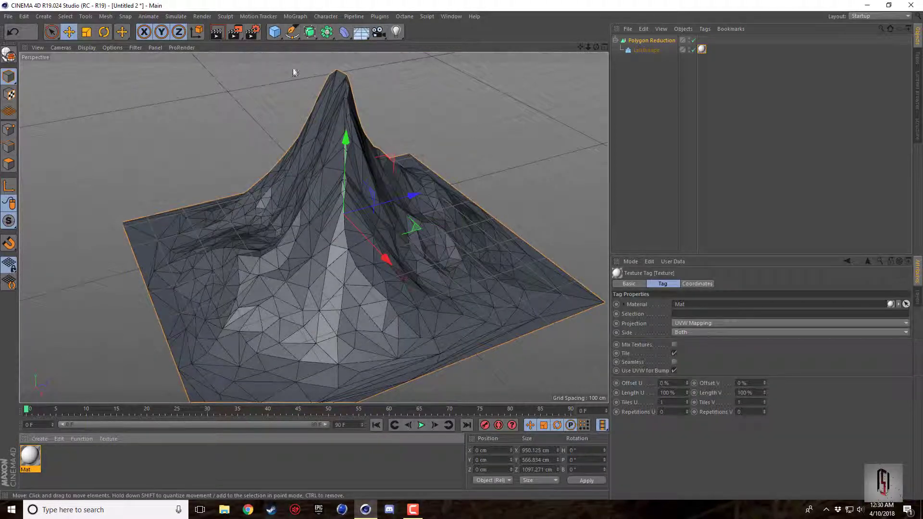
pyautogui.moveTo(701, 49); pyautogui.dragTo(659, 40)
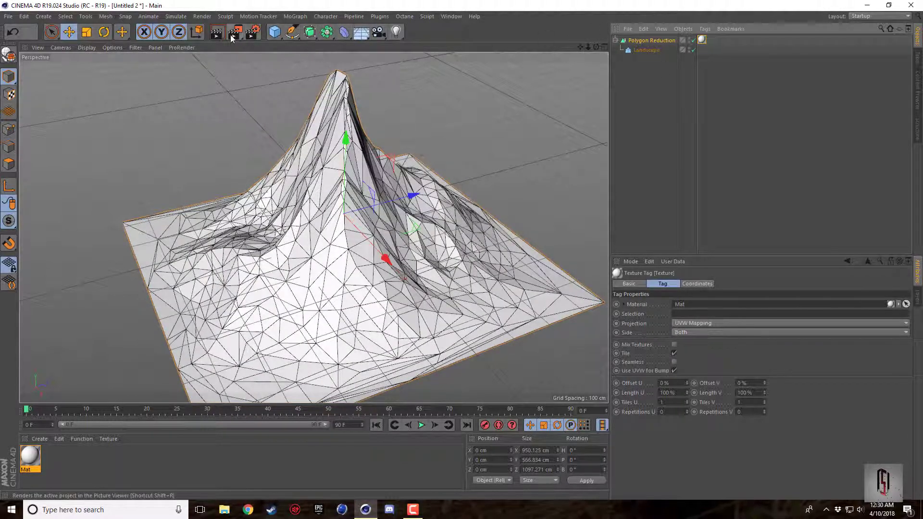
pyautogui.click(218, 34)
# Make the Polygon Reduction and Landscape editable, move the Landscape out of the resulting null, and delete the null
pyautogui.click(640, 42)
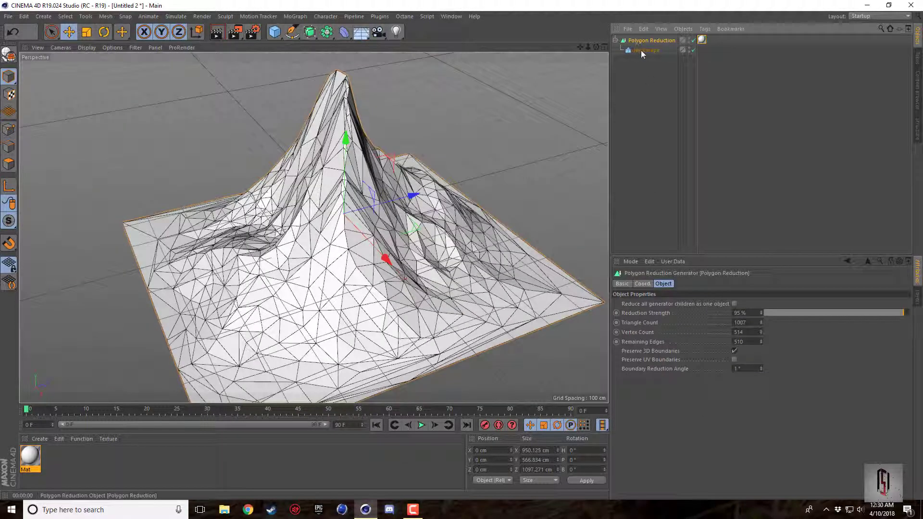
pyautogui.click(641, 50)
pyautogui.keyDown('shift'); pyautogui.click(645, 41); pyautogui.keyUp('shift')
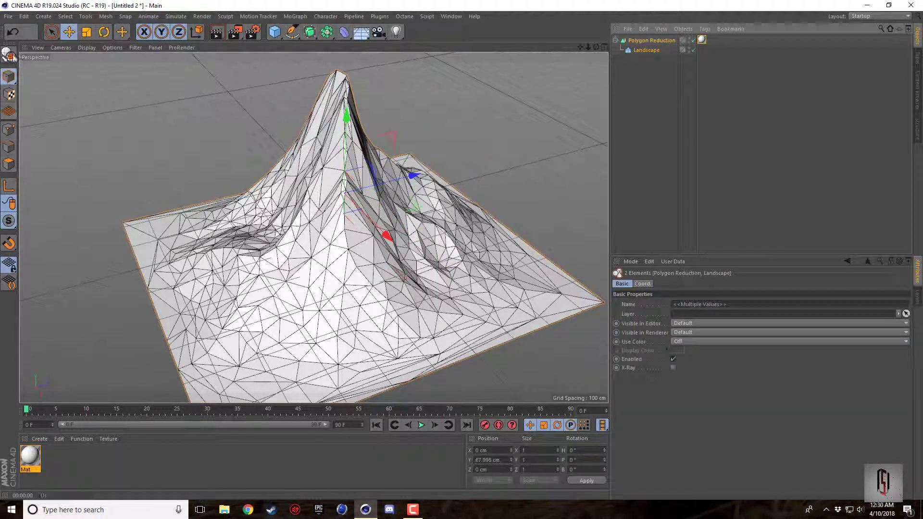
pyautogui.click(8, 54)
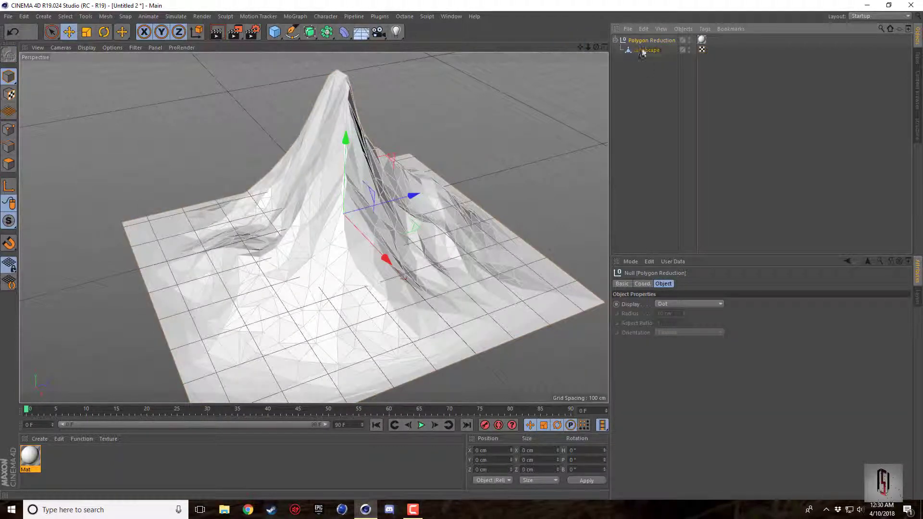
pyautogui.moveTo(642, 52); pyautogui.dragTo(642, 64)
pyautogui.click(642, 42)
pyautogui.press('Delete')
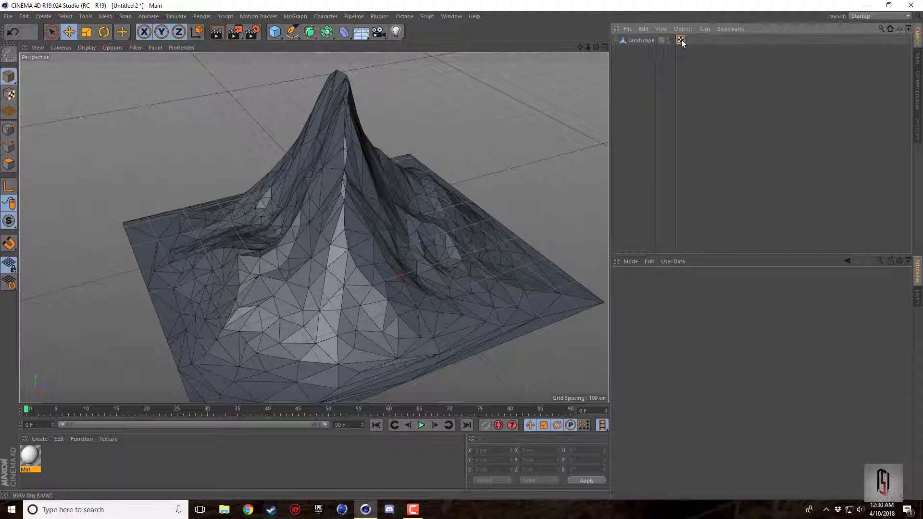
# Delete the Landscape's UVW tag and apply the white material Mat to the Landscape
pyautogui.click(680, 40)
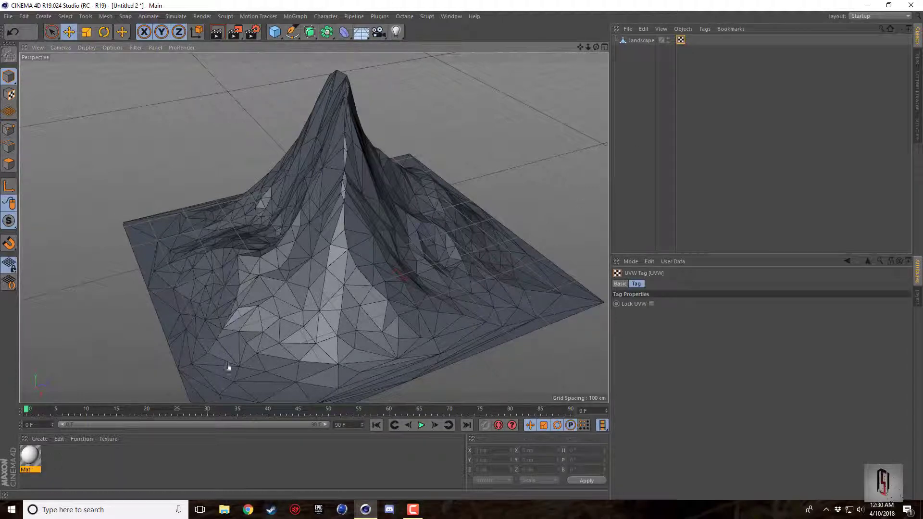
pyautogui.press('Delete')
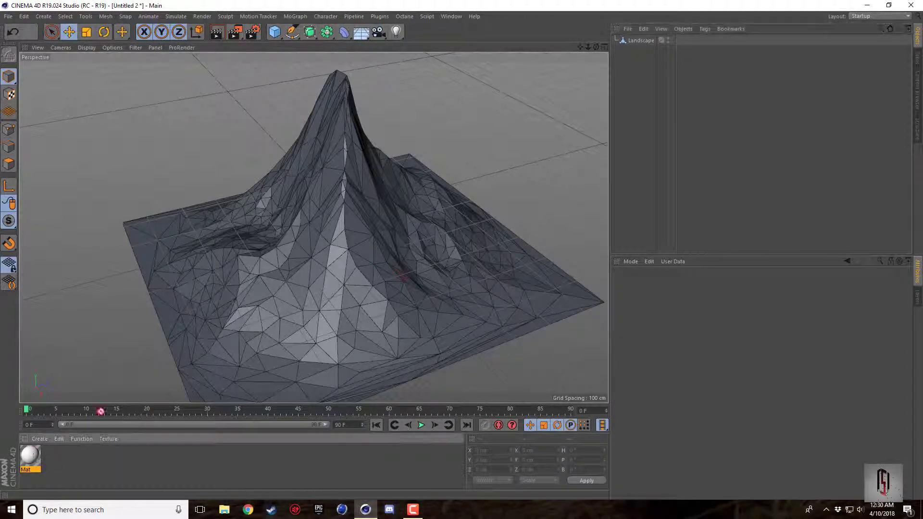
pyautogui.moveTo(31, 459); pyautogui.dragTo(648, 40)
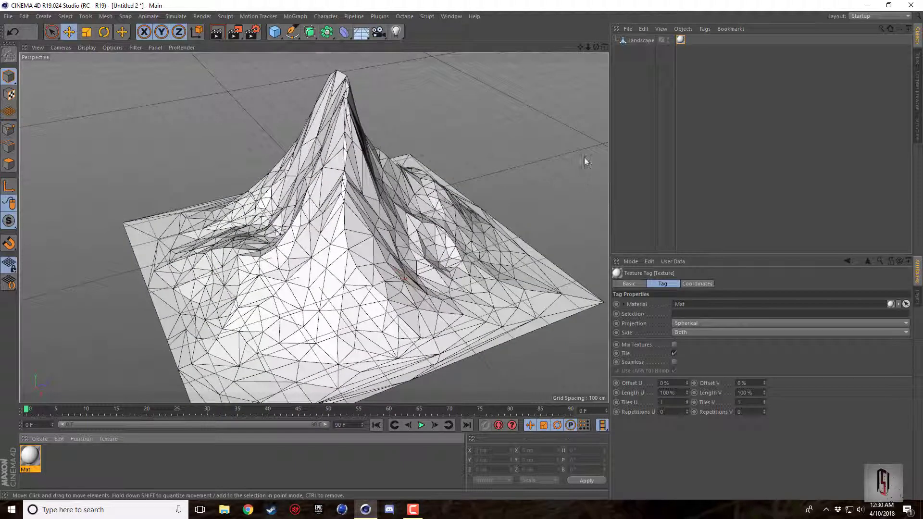
# Test-render the white mountain from a different viewing angle
pyautogui.moveTo(579, 47)
pyautogui.mouseDown()
pyautogui.moveTo(583, 40)
pyautogui.moveTo(572, 54)
pyautogui.moveTo(595, 48)
pyautogui.mouseUp()
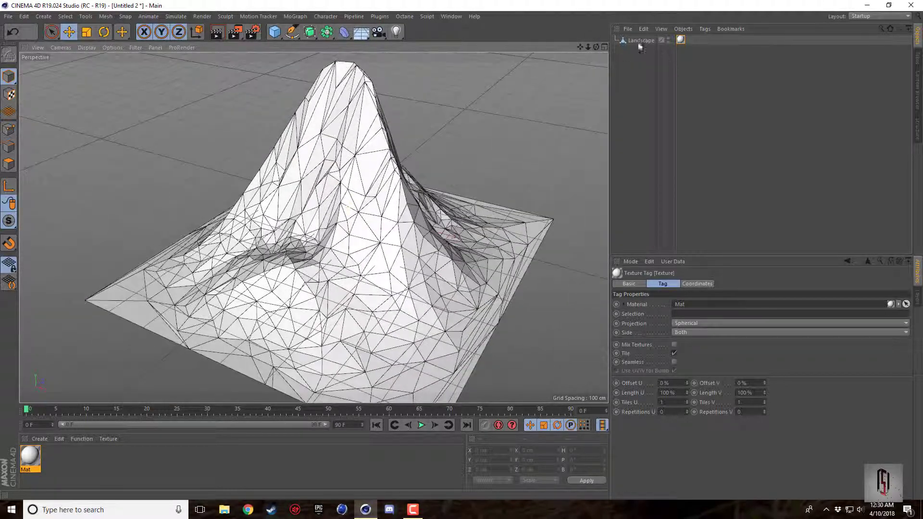
pyautogui.click(217, 31)
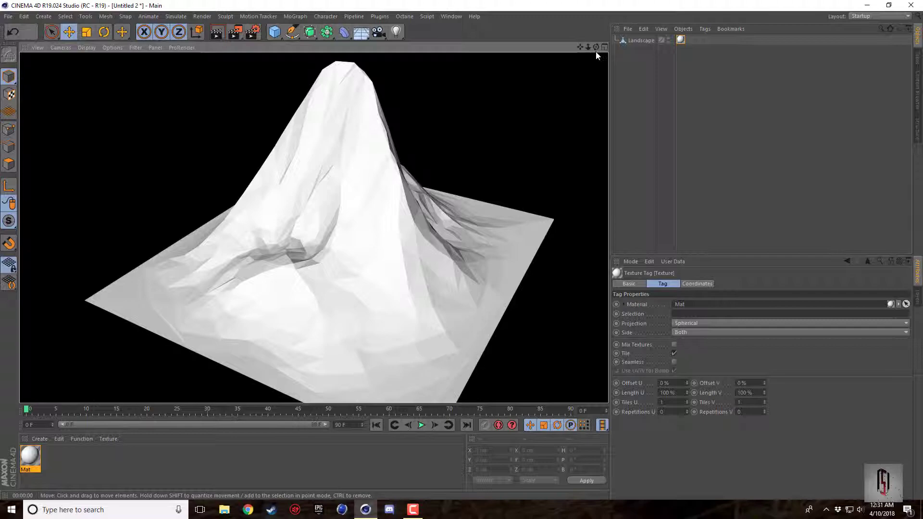
pyautogui.press('space')
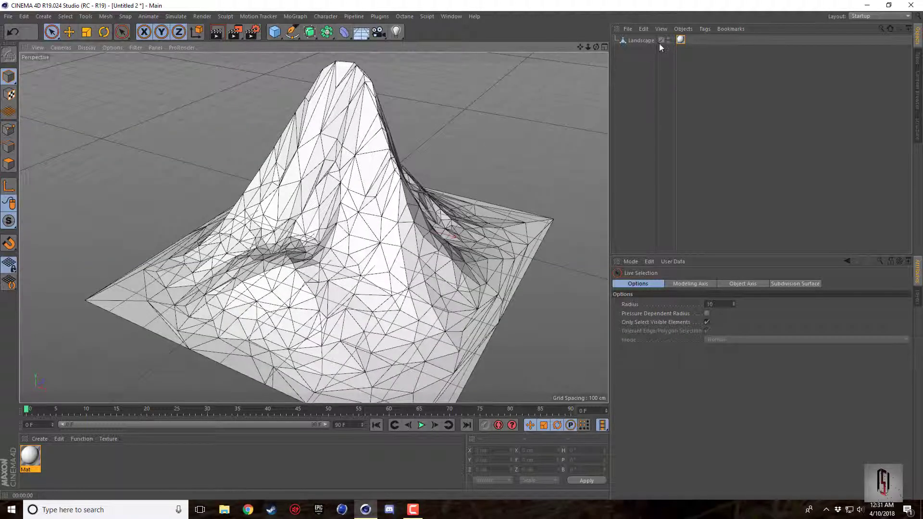
# Add a Physical Sky object to the scene and return to the Move tool
pyautogui.moveTo(596, 47); pyautogui.dragTo(560, 46)
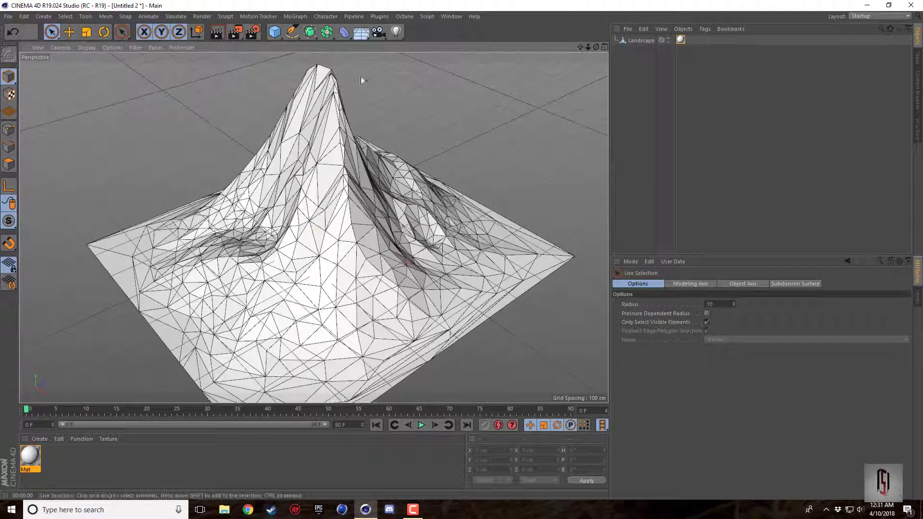
pyautogui.click(361, 31)
pyautogui.click(478, 42)
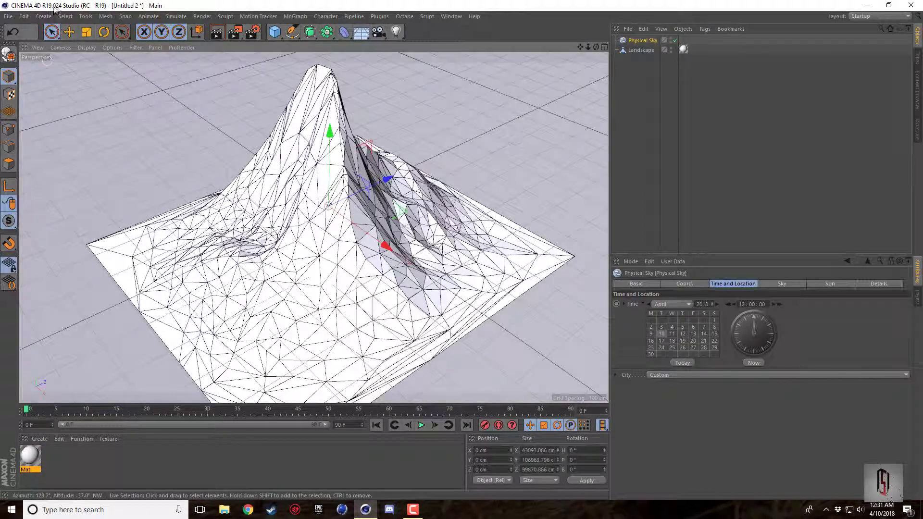
pyautogui.click(69, 32)
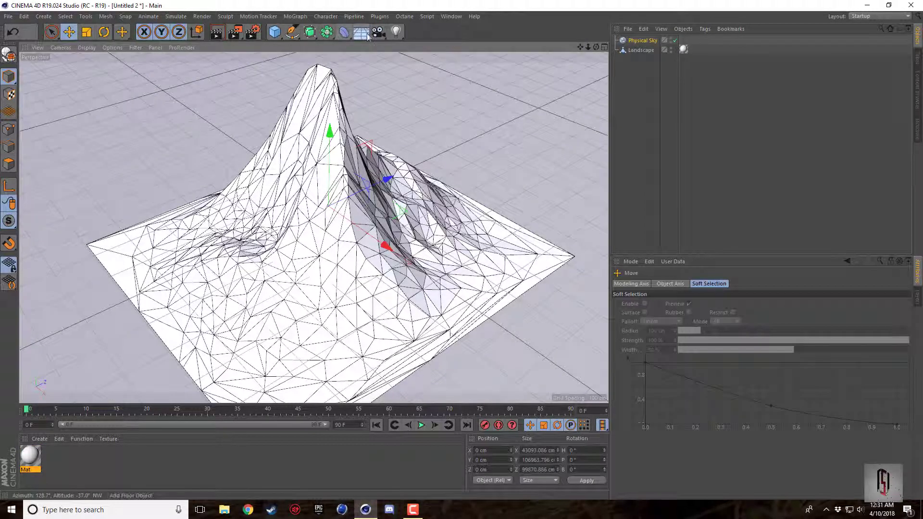
# Add the Ambient Occlusion and Global Illumination effects to the render settings and test-render the whole landscape
pyautogui.click(252, 32)
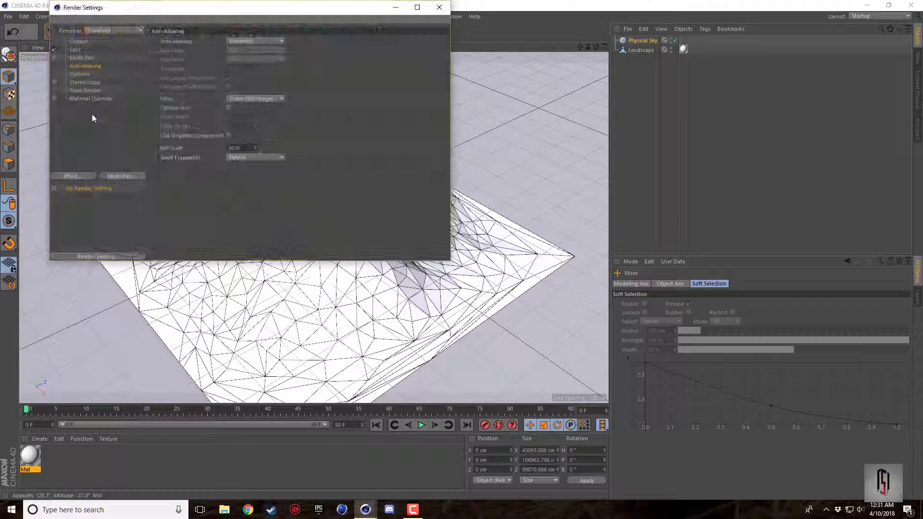
pyautogui.click(90, 176)
pyautogui.click(122, 180)
pyautogui.rightClick(121, 142)
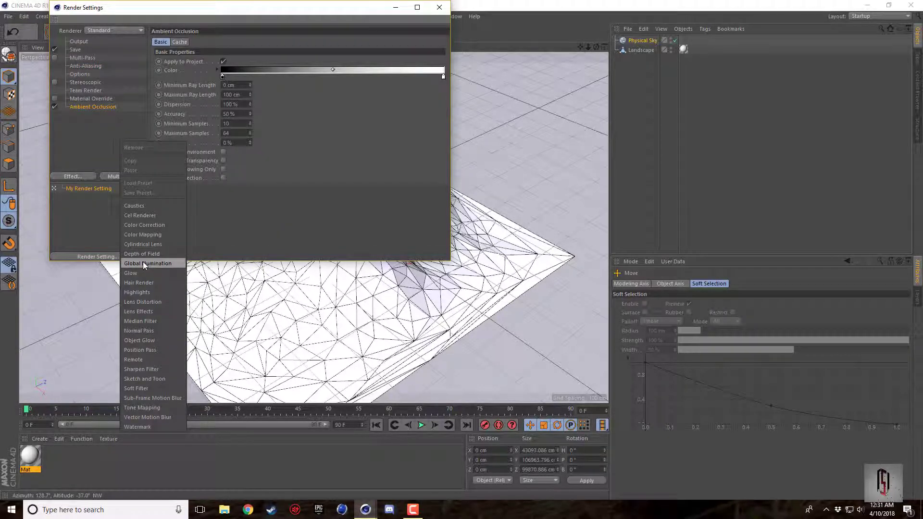
pyautogui.click(153, 264)
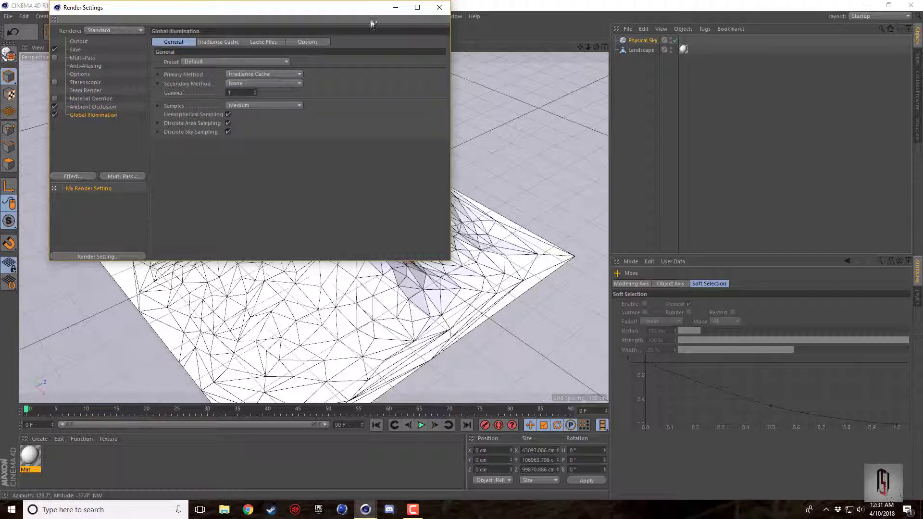
pyautogui.click(438, 7)
pyautogui.scroll(-2, 375, 131)
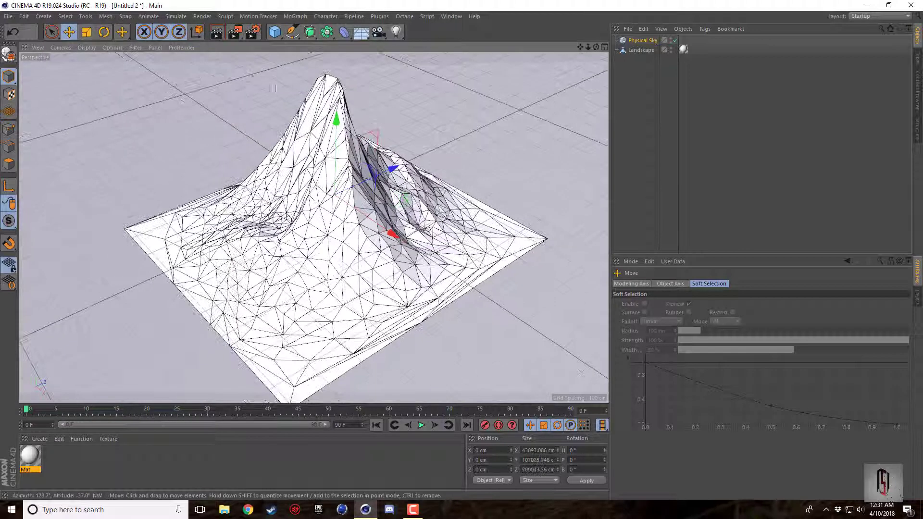
pyautogui.hotkey('ctrl', 'r')
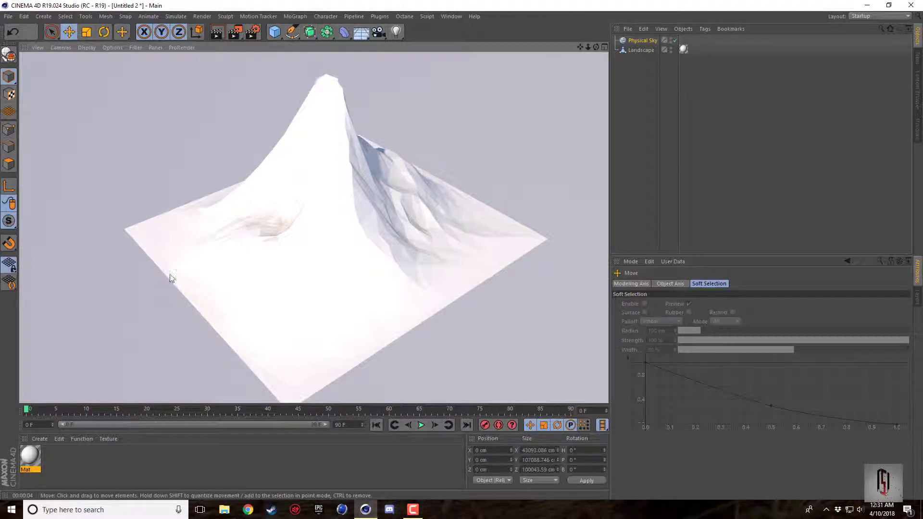
# Set the Physical Sky's time of day to 17:00:00
pyautogui.click(634, 41)
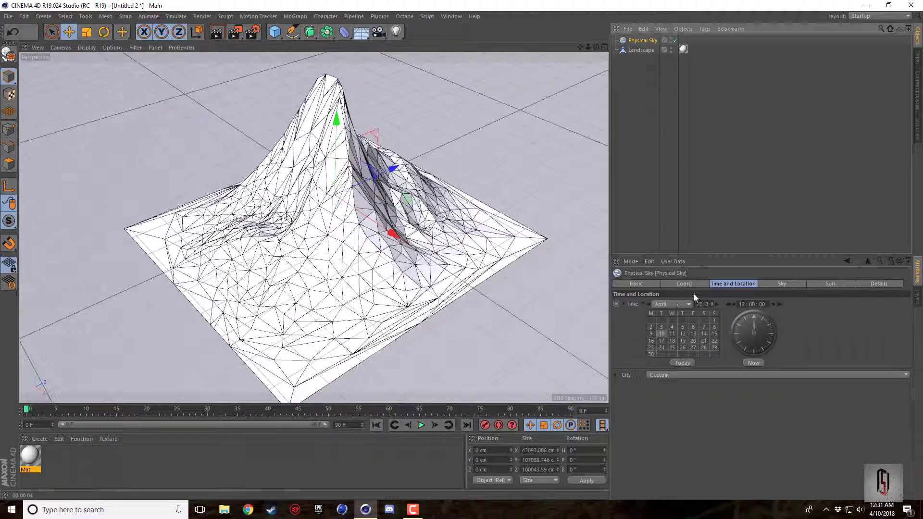
pyautogui.click(783, 283)
pyautogui.click(830, 283)
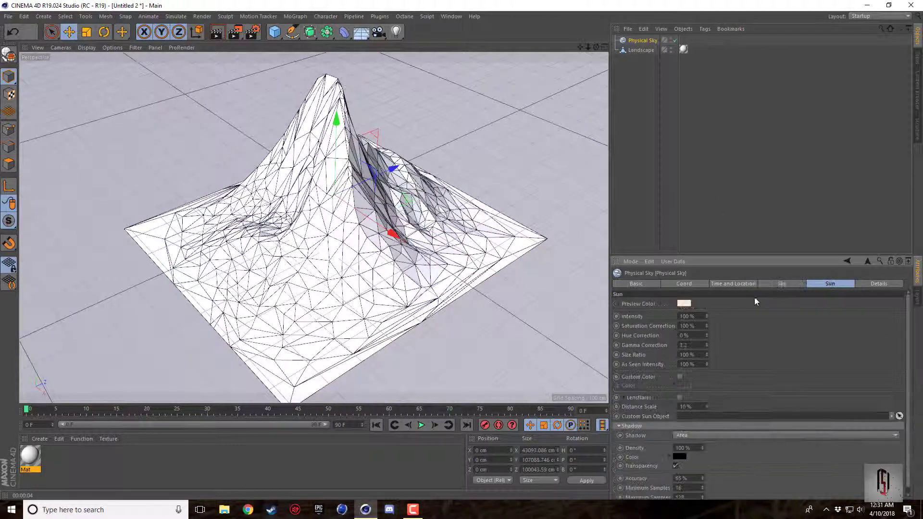
pyautogui.click(748, 286)
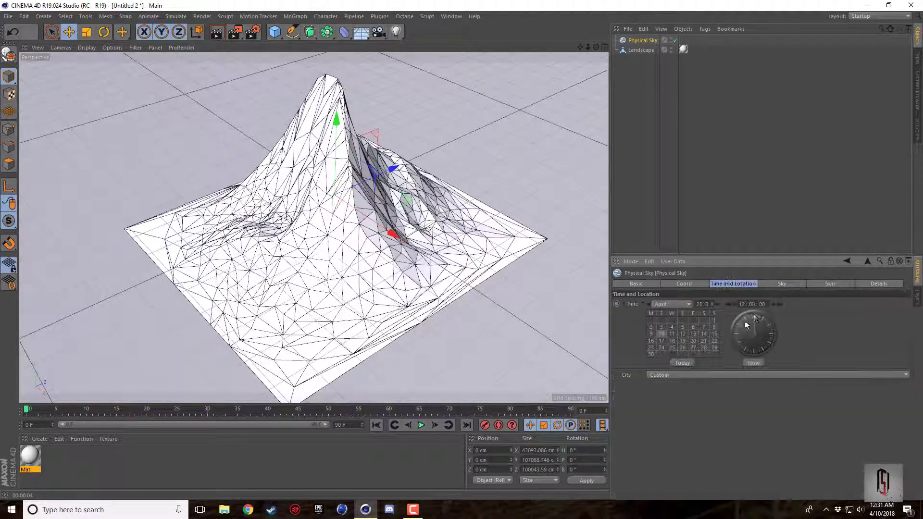
pyautogui.click(778, 303)
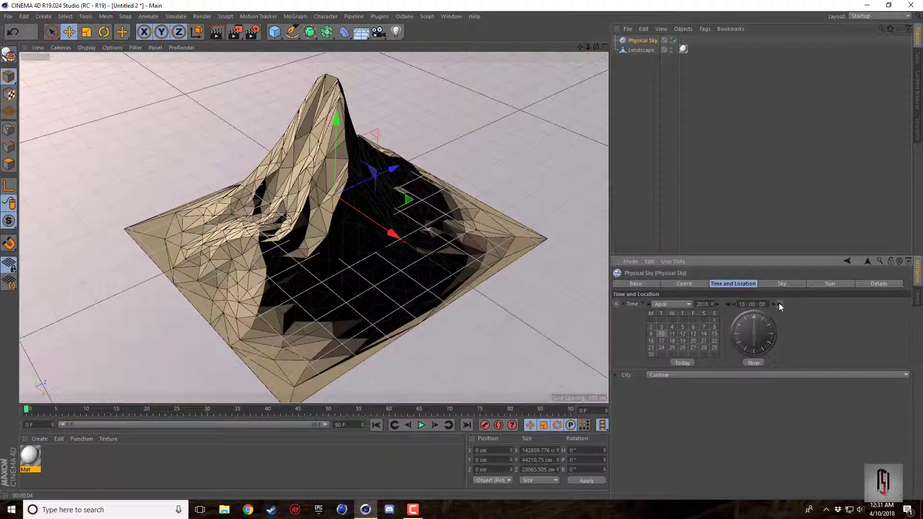
pyautogui.click(727, 304)
pyautogui.click(777, 305)
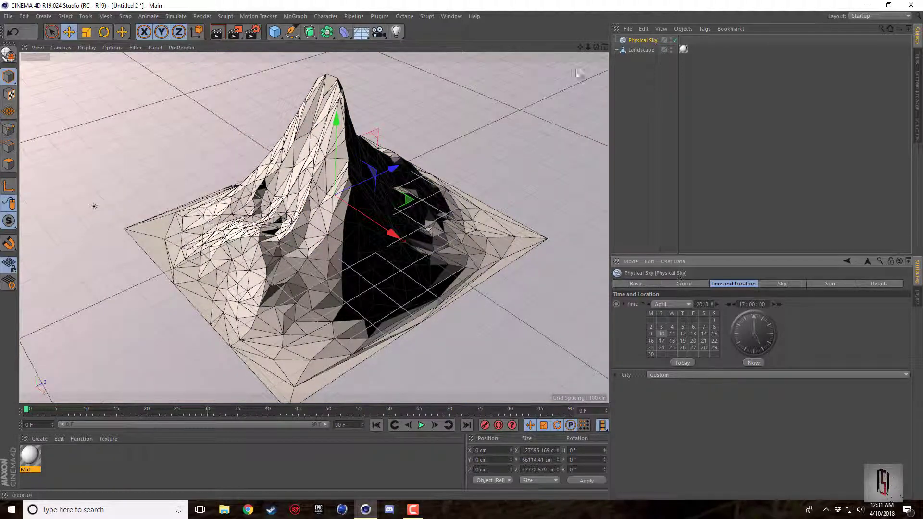
# Test-render the landscape under the changed sky, from the current view and from another side of the mountain
pyautogui.click(217, 32)
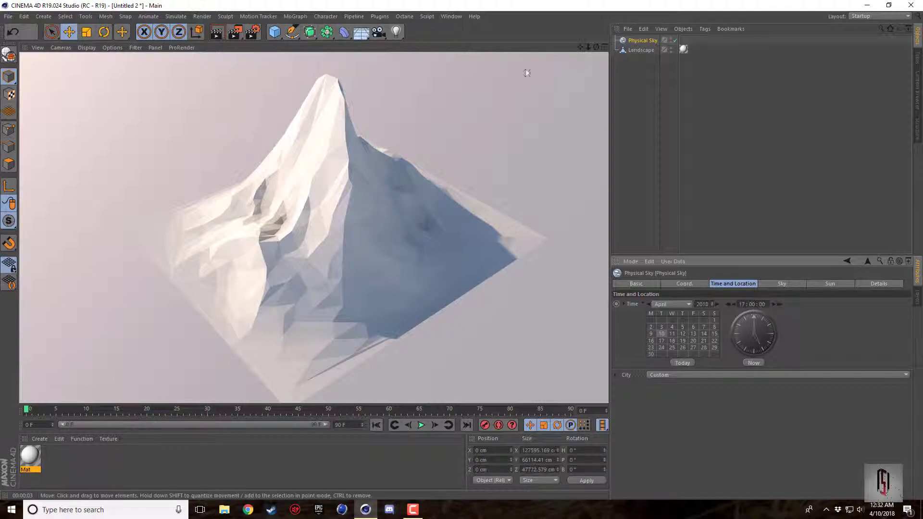
pyautogui.moveTo(596, 47); pyautogui.dragTo(516, 77)
pyautogui.click(216, 34)
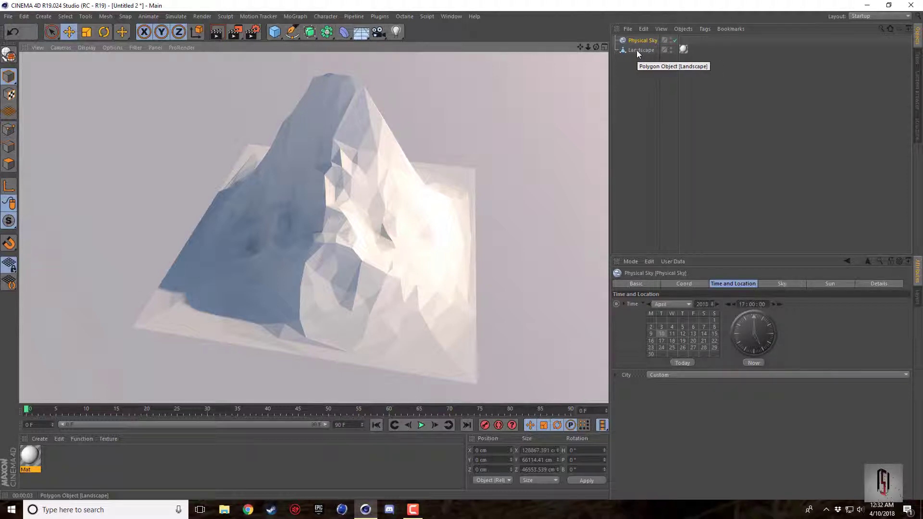
pyautogui.moveTo(344, 32); pyautogui.dragTo(385, 44)
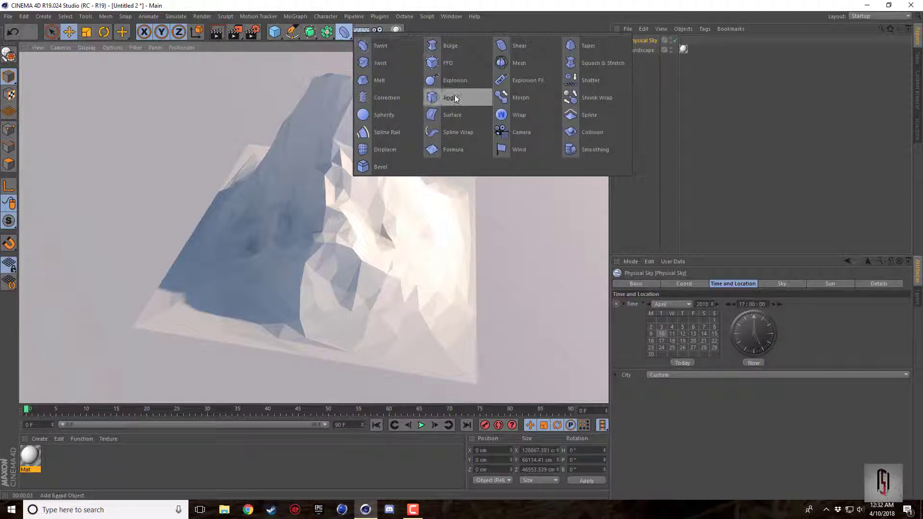
pyautogui.click(249, 79)
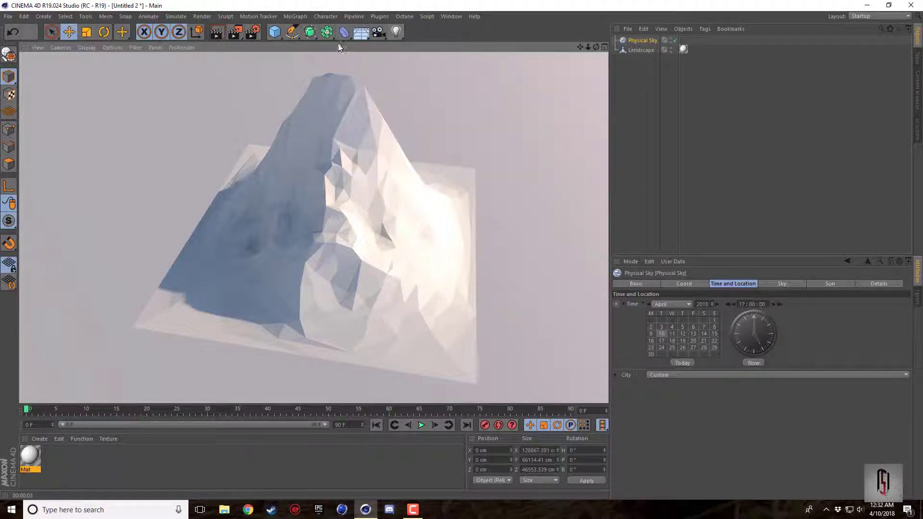
pyautogui.moveTo(345, 34); pyautogui.dragTo(402, 46)
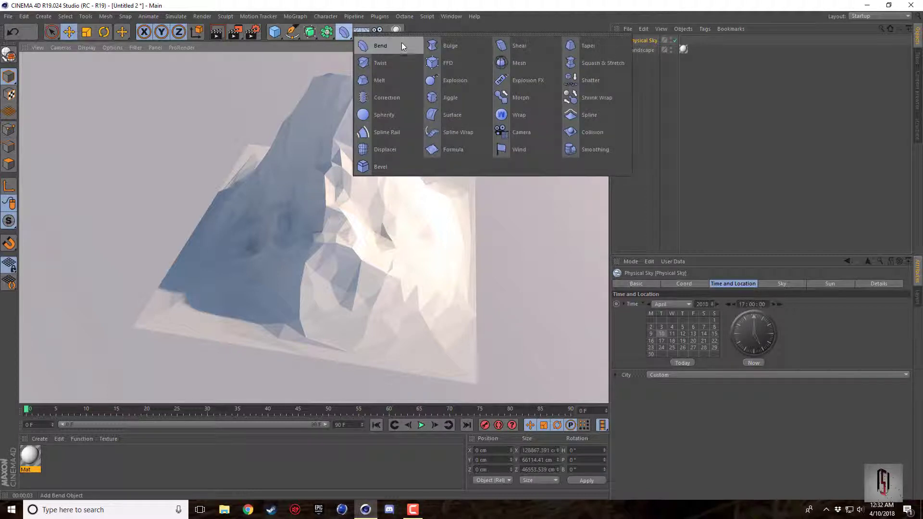
pyautogui.click(332, 165)
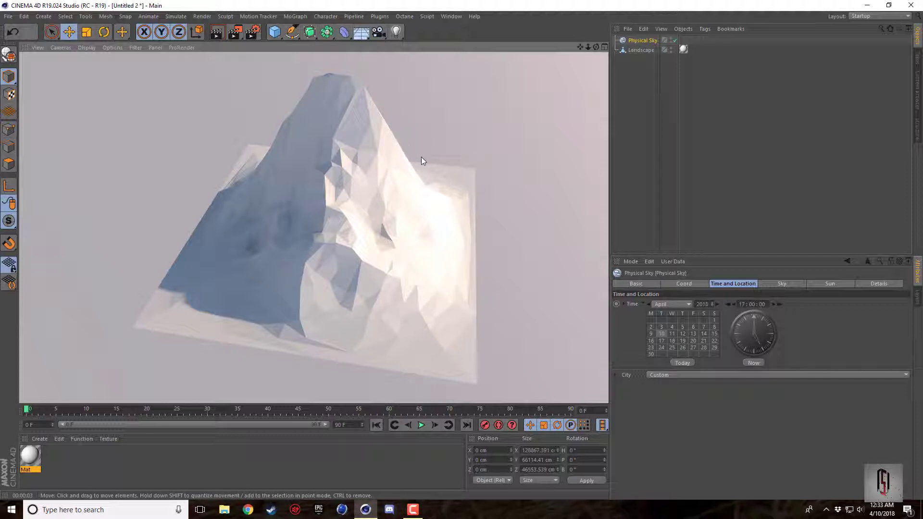
pyautogui.click(411, 516)
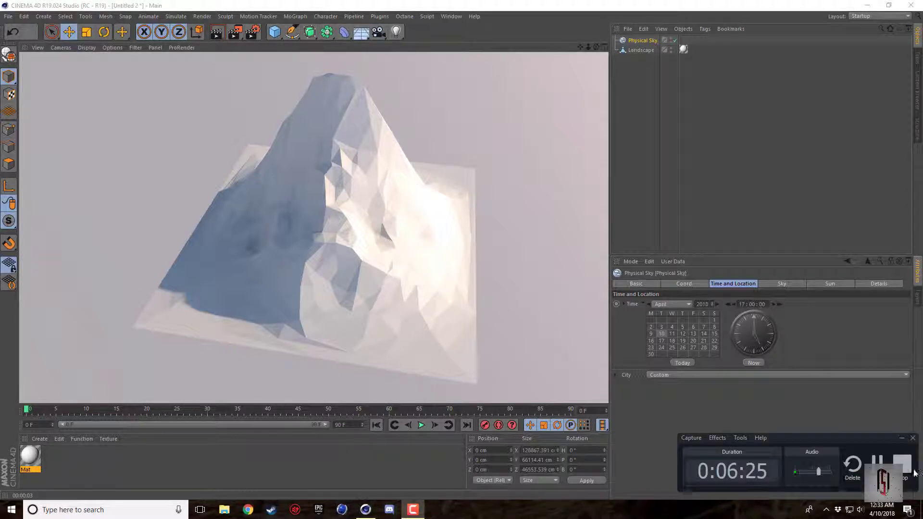